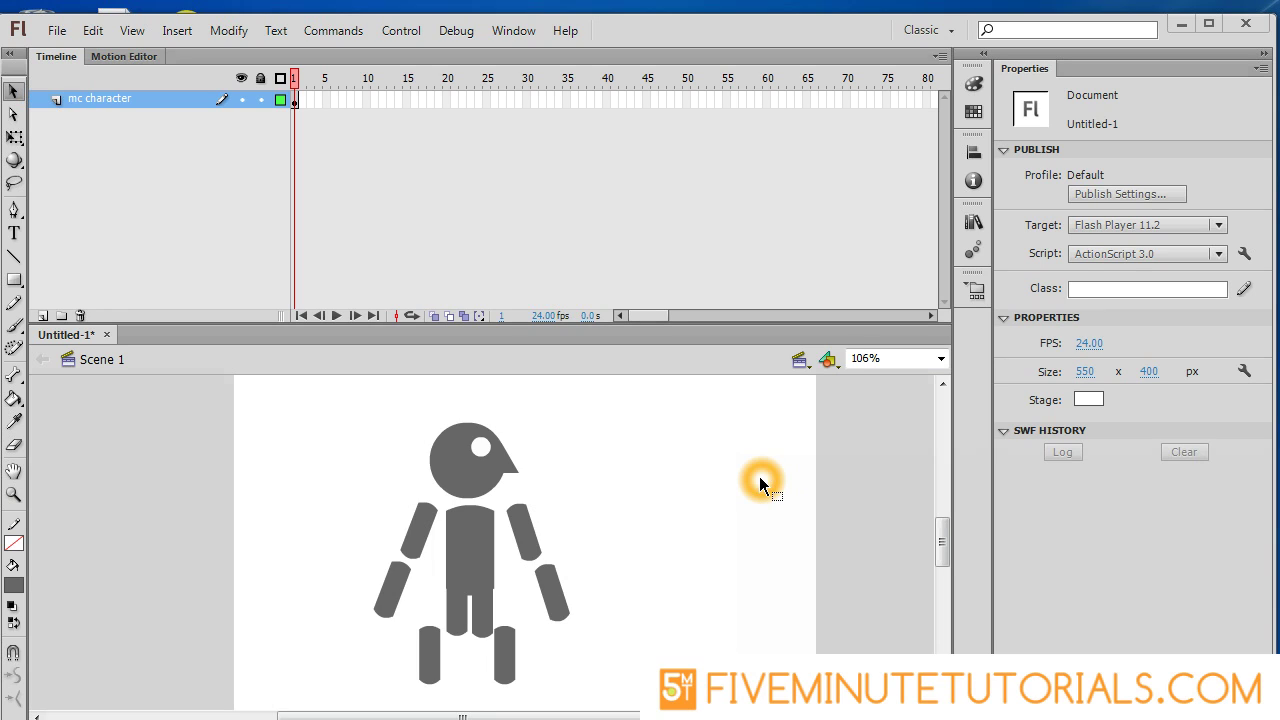
Marquee-select the grey character's beaked head drawing
click(458, 494)
drag(556, 448, 445, 486)
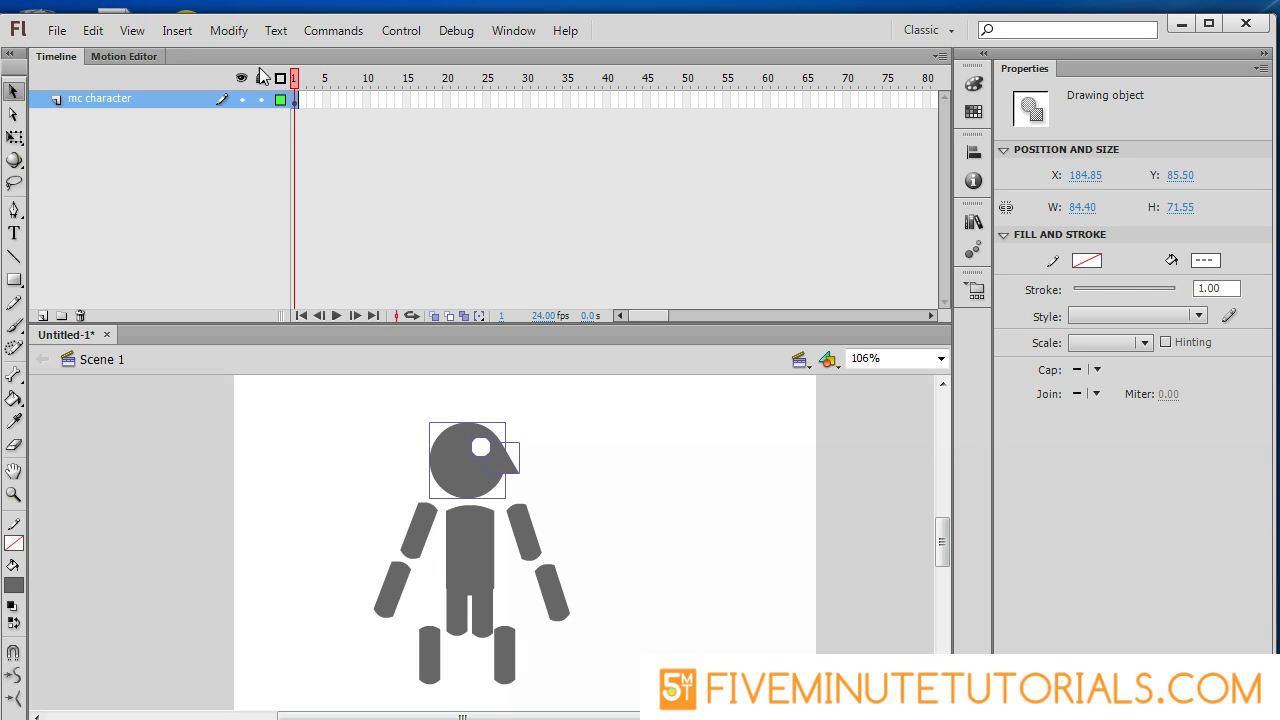
Convert the head to a Movie Clip symbol named 'mc head' and pick its registration point
click(238, 30)
click(288, 84)
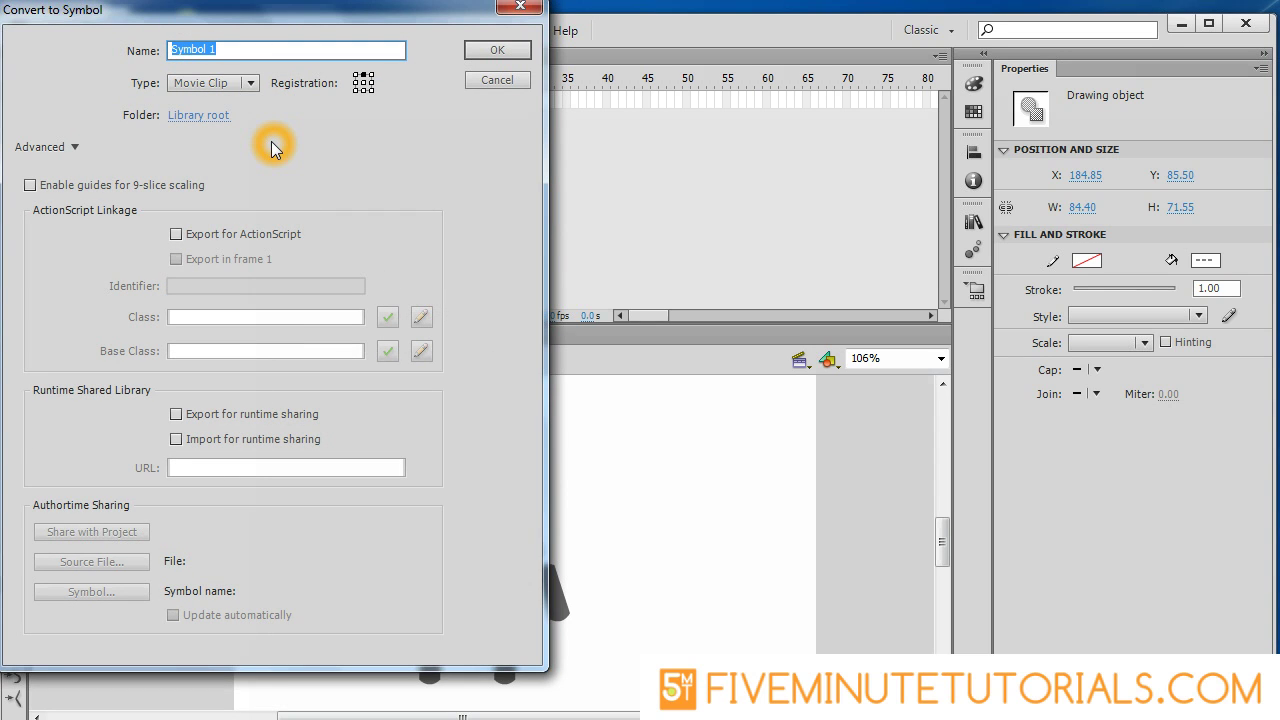
text(mc head)
click(362, 88)
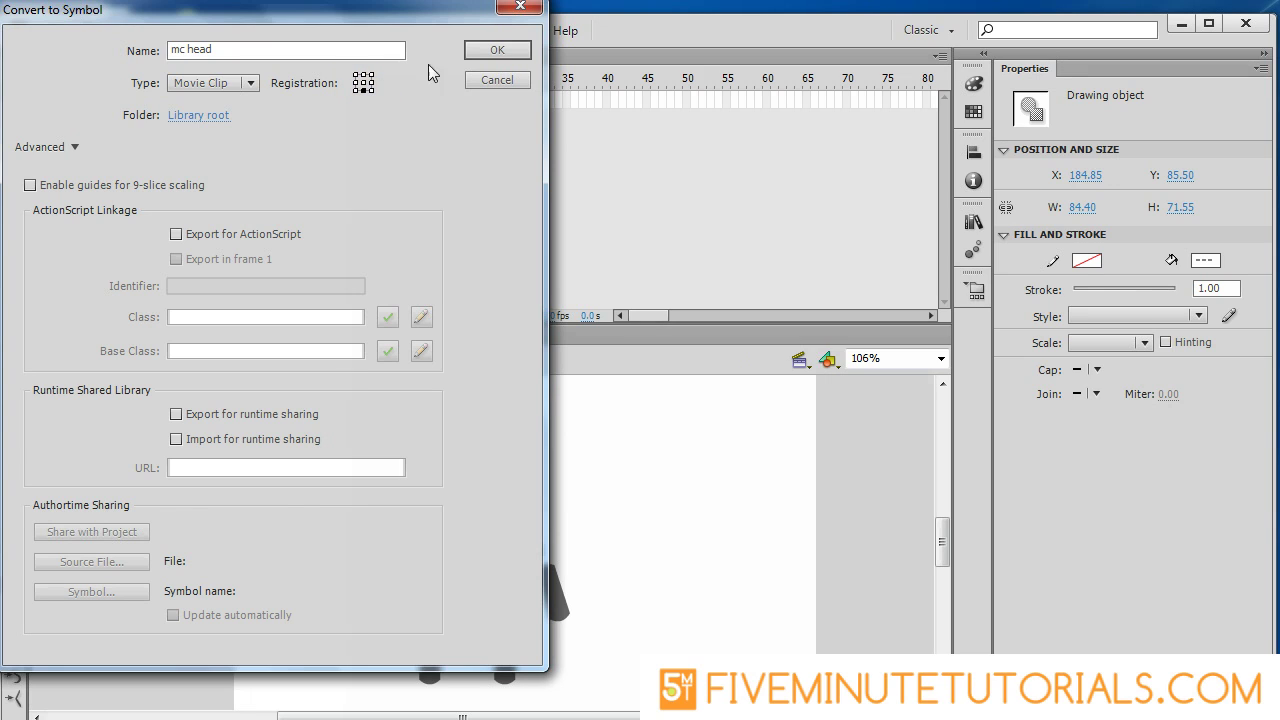
click(497, 52)
click(498, 56)
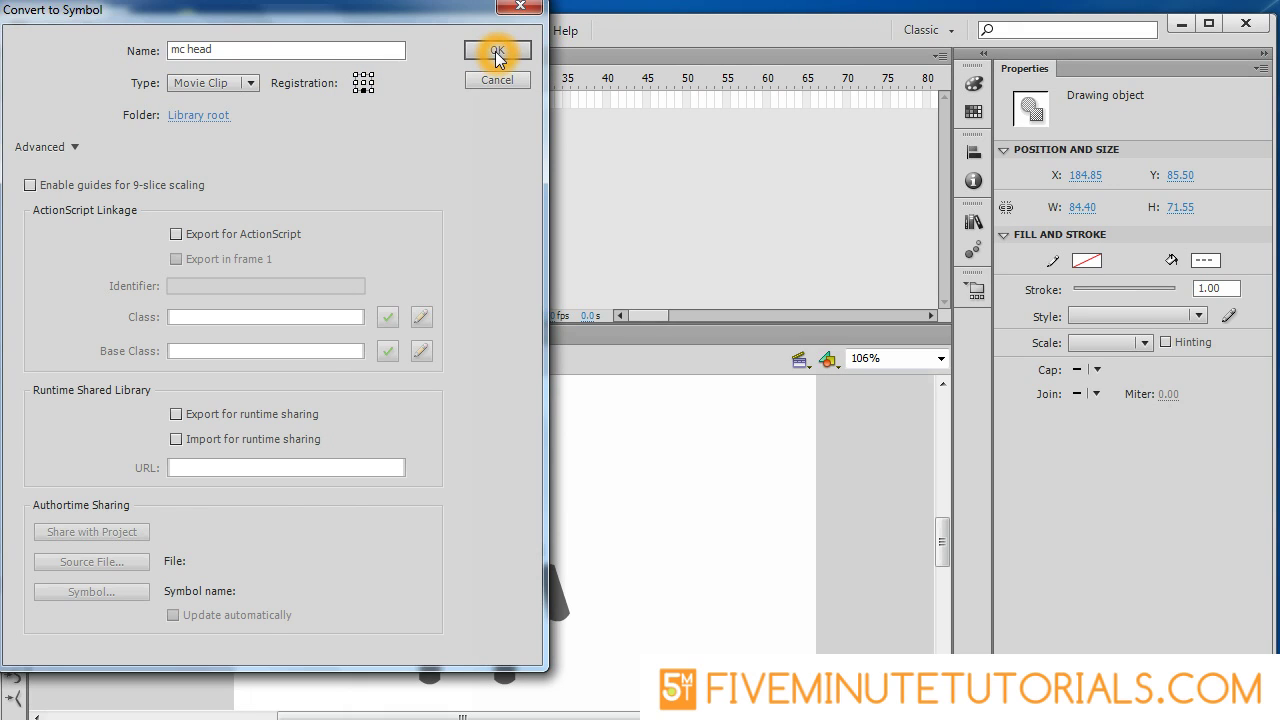
Confirm the 'mc head' clip, then test-rotate it with Free Transform and undo the rotation
click(496, 51)
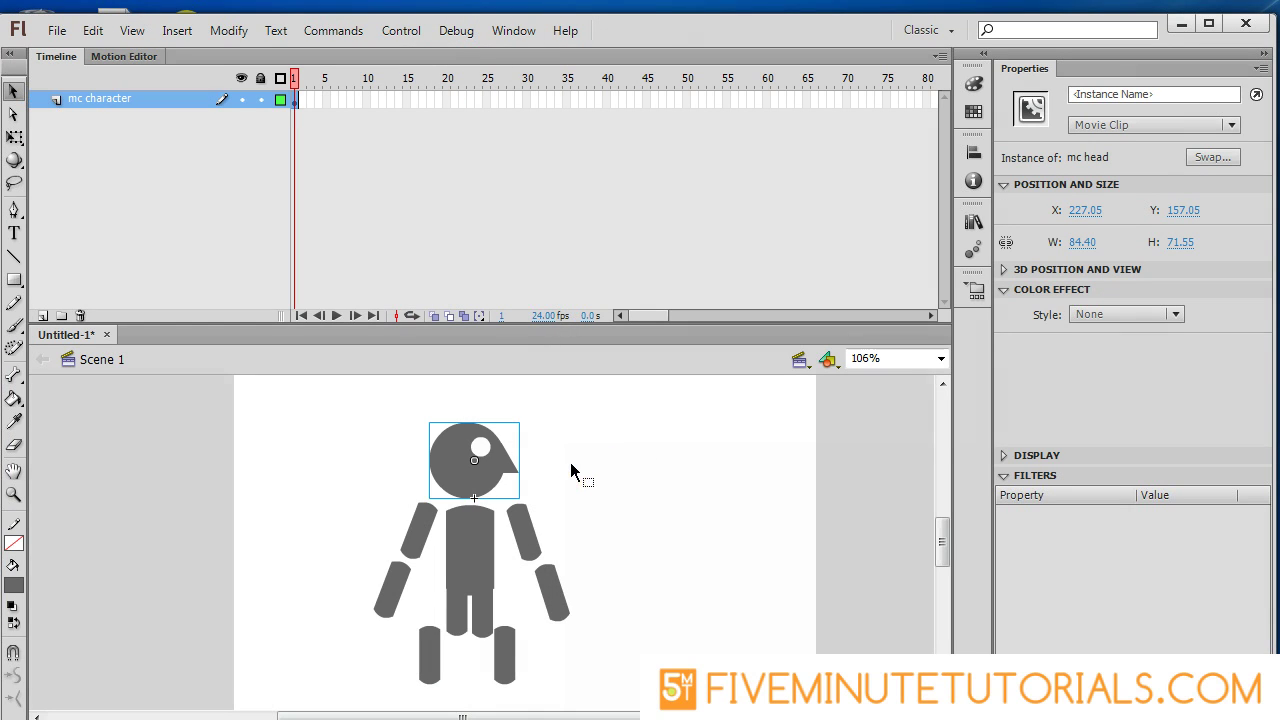
click(479, 505)
click(475, 500)
click(476, 463)
click(14, 137)
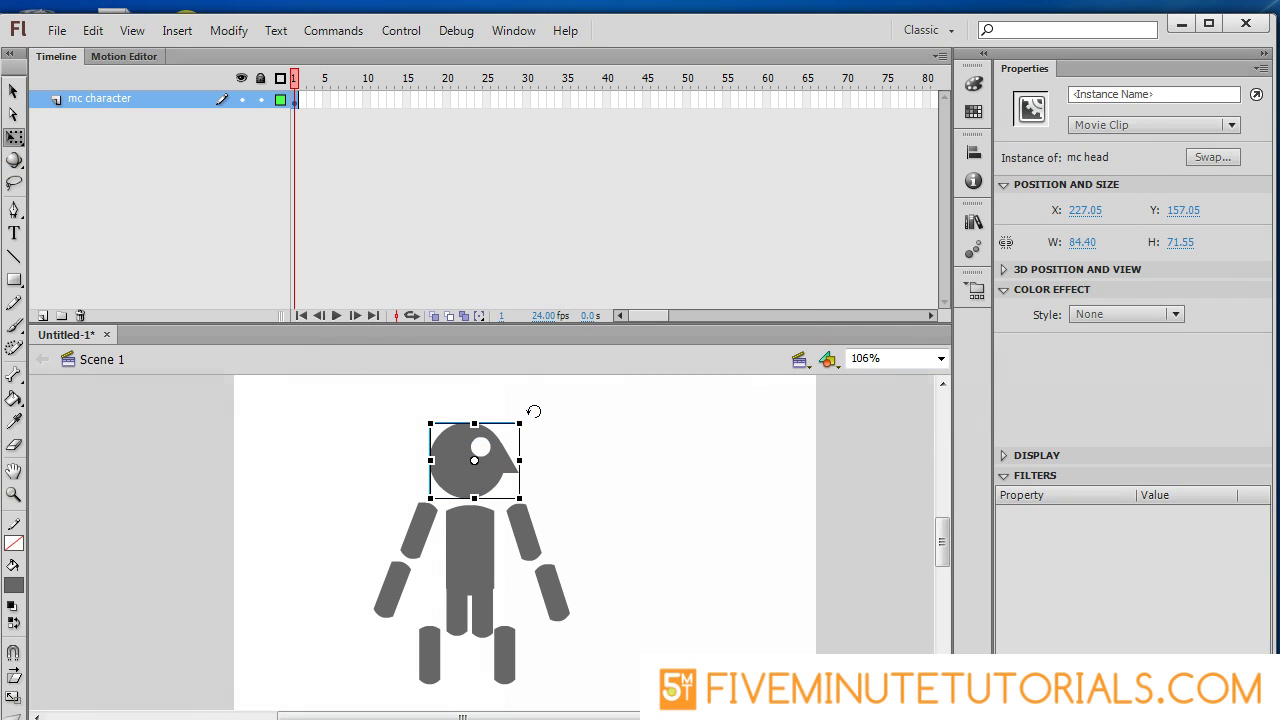
drag(534, 409, 552, 452)
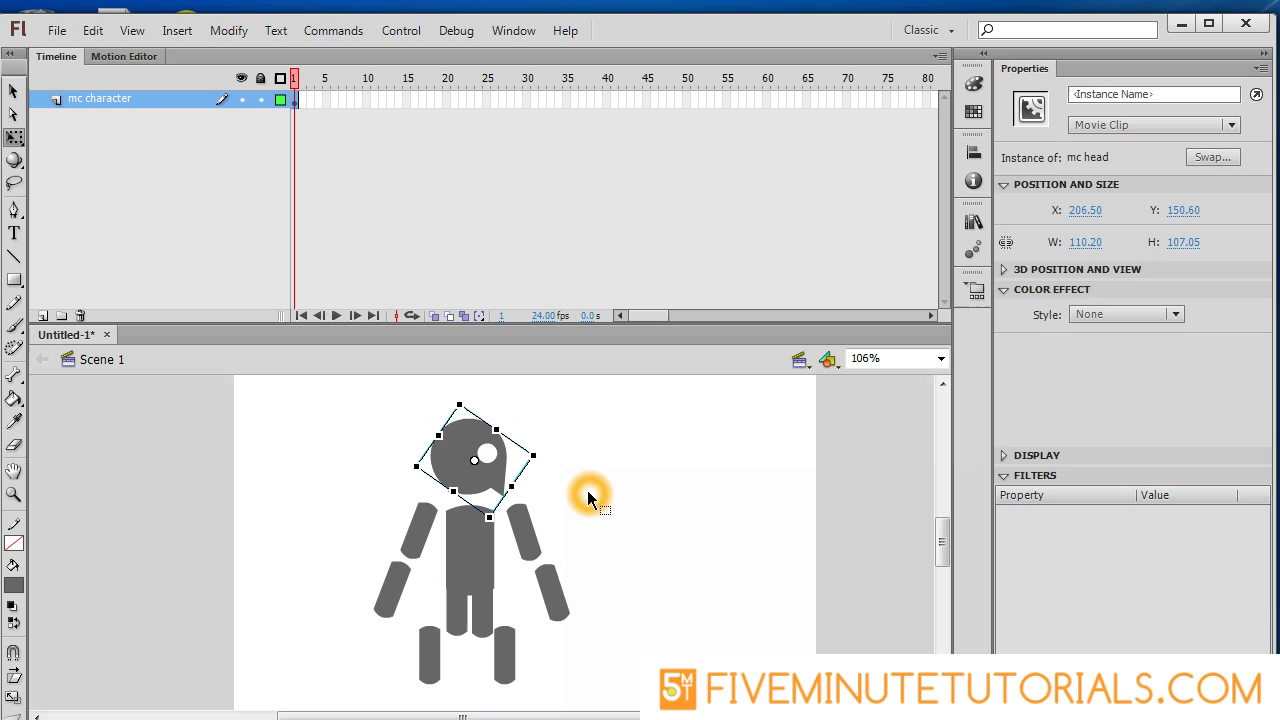
key(ctrl+z)
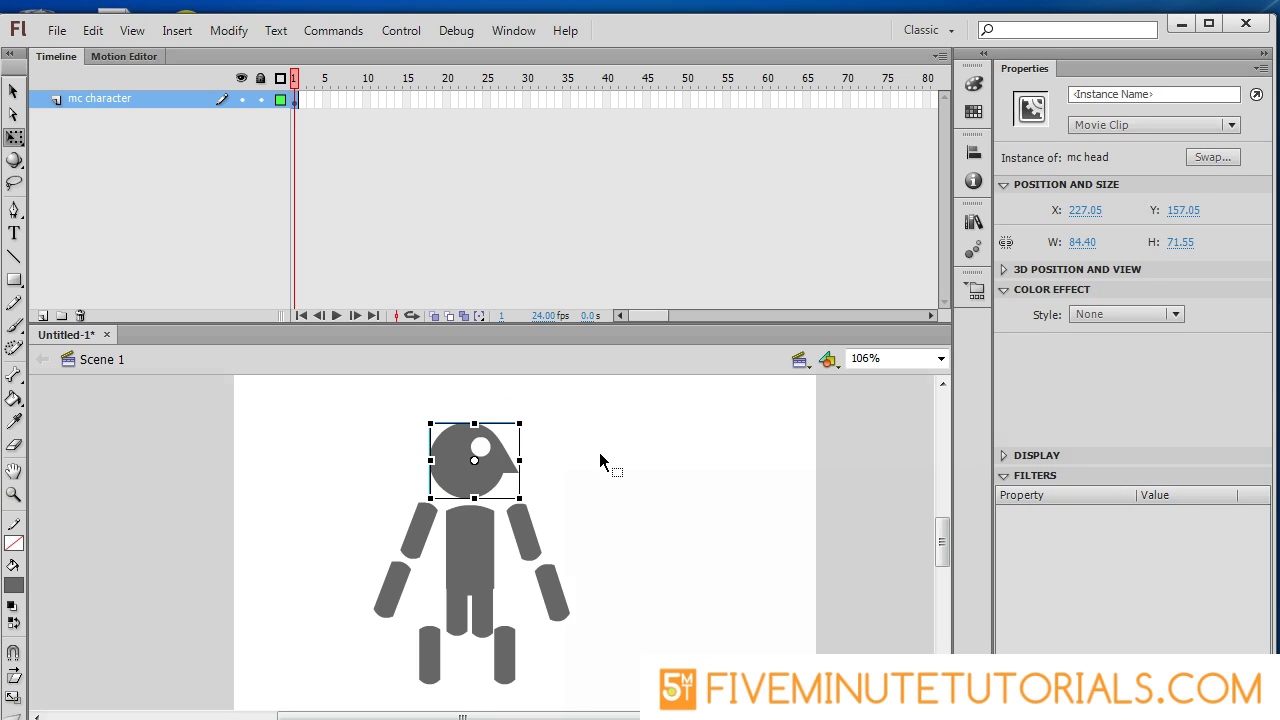
Move the head's transformation point down to its base at the neck
click(476, 464)
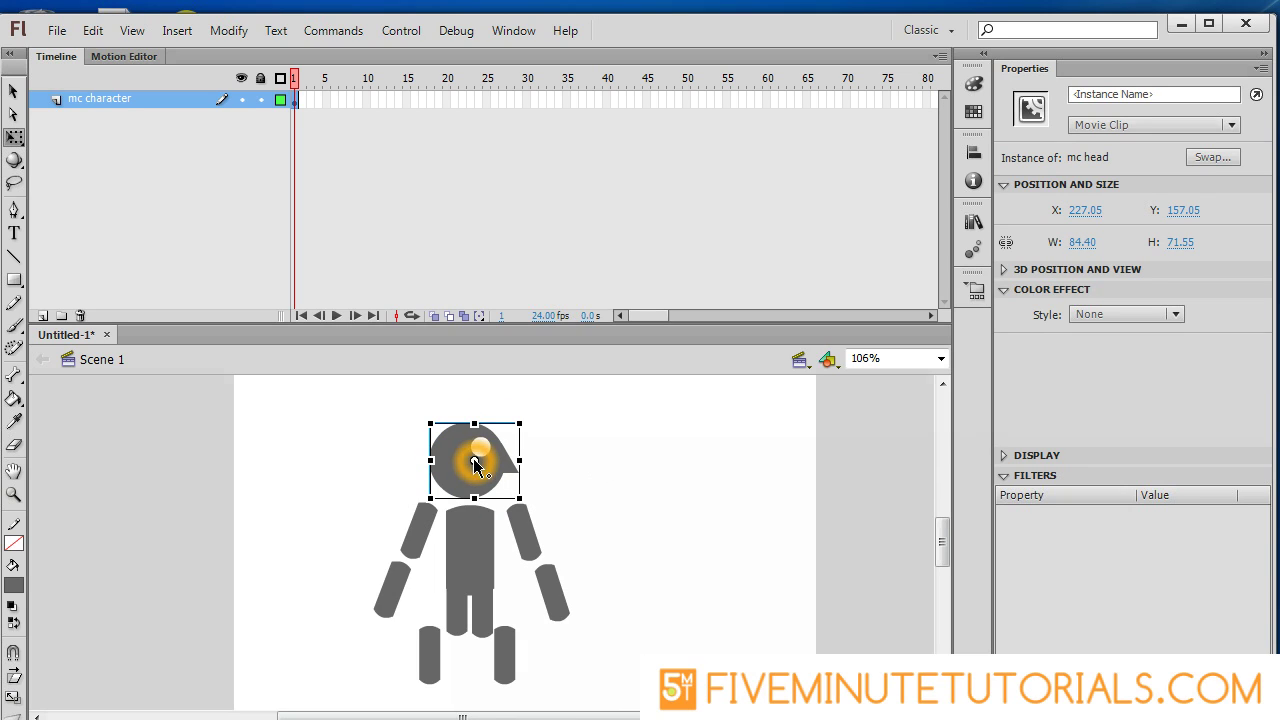
click(476, 464)
click(476, 464)
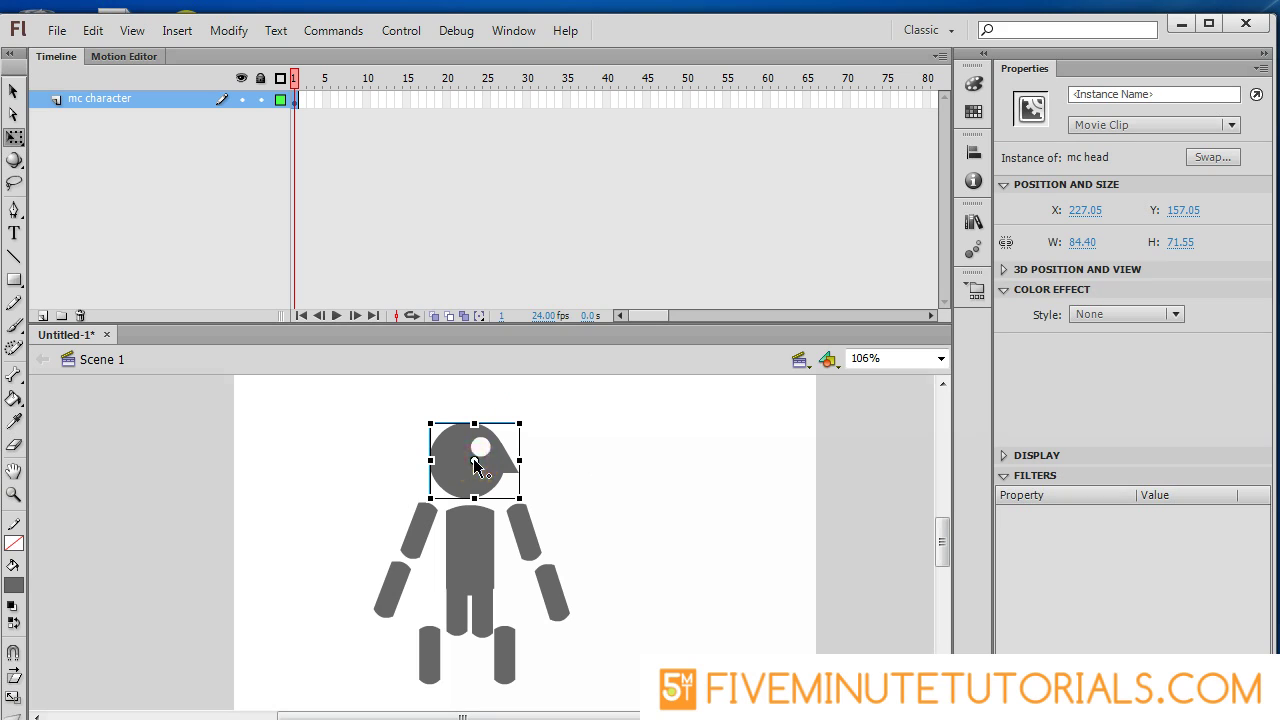
click(476, 464)
click(476, 462)
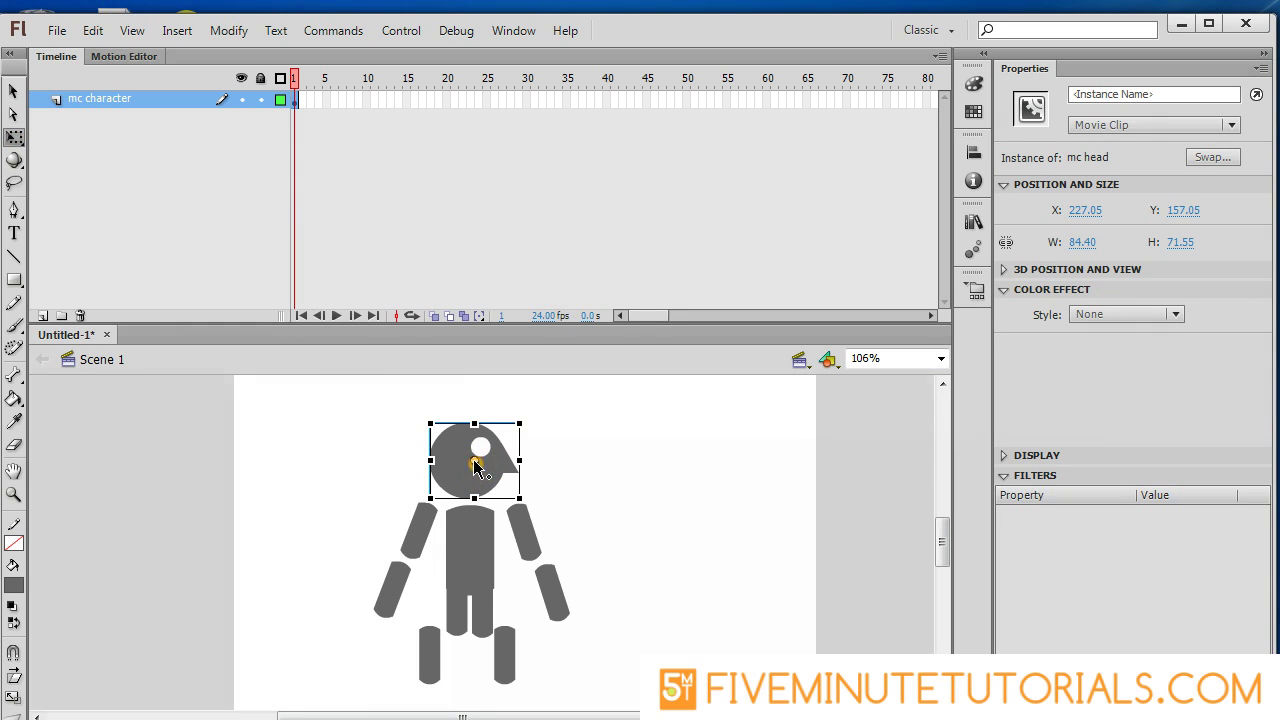
click(593, 492)
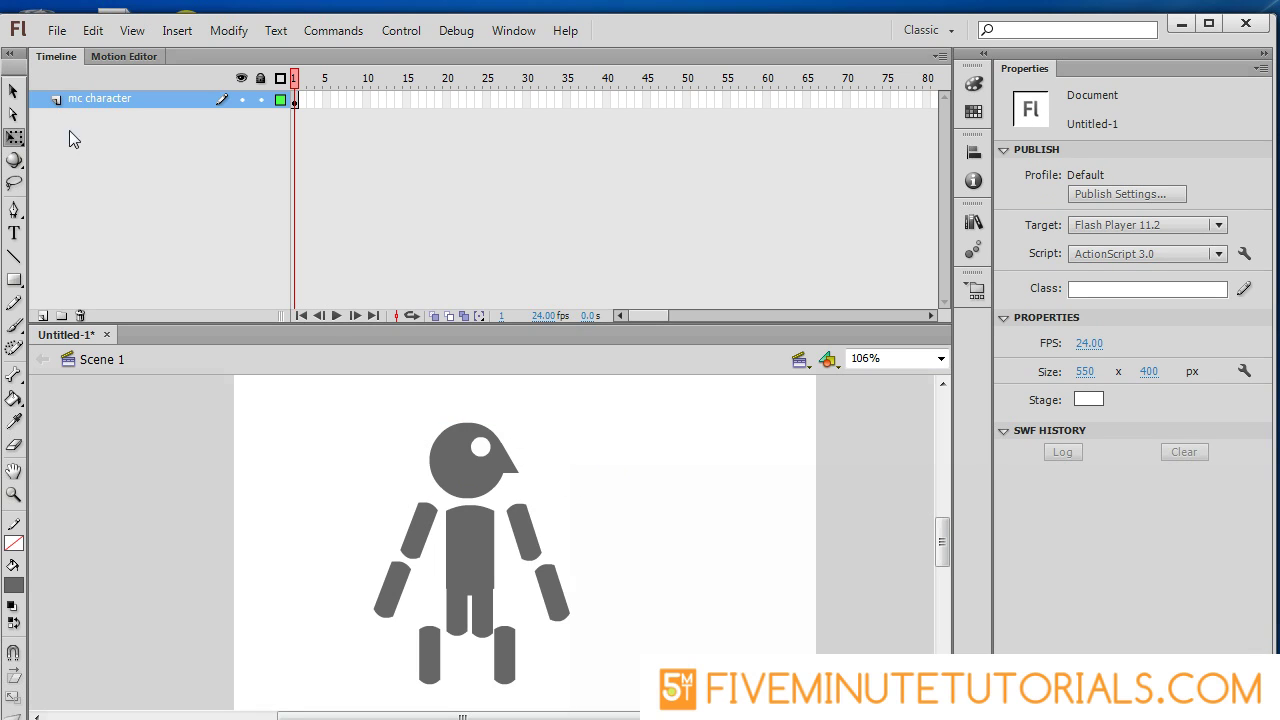
click(14, 91)
click(457, 463)
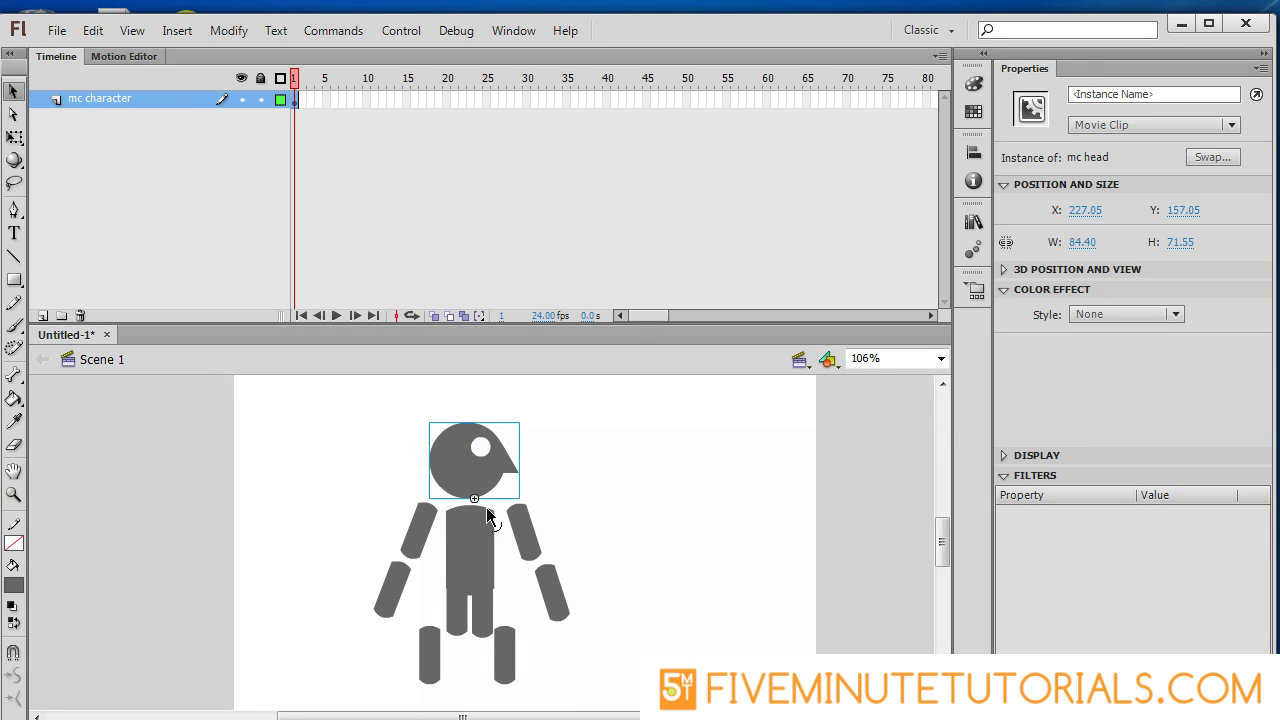
click(478, 503)
Make the right upper arm movie clip 'mc left arm upper', with registration and pivot at top-left
click(556, 491)
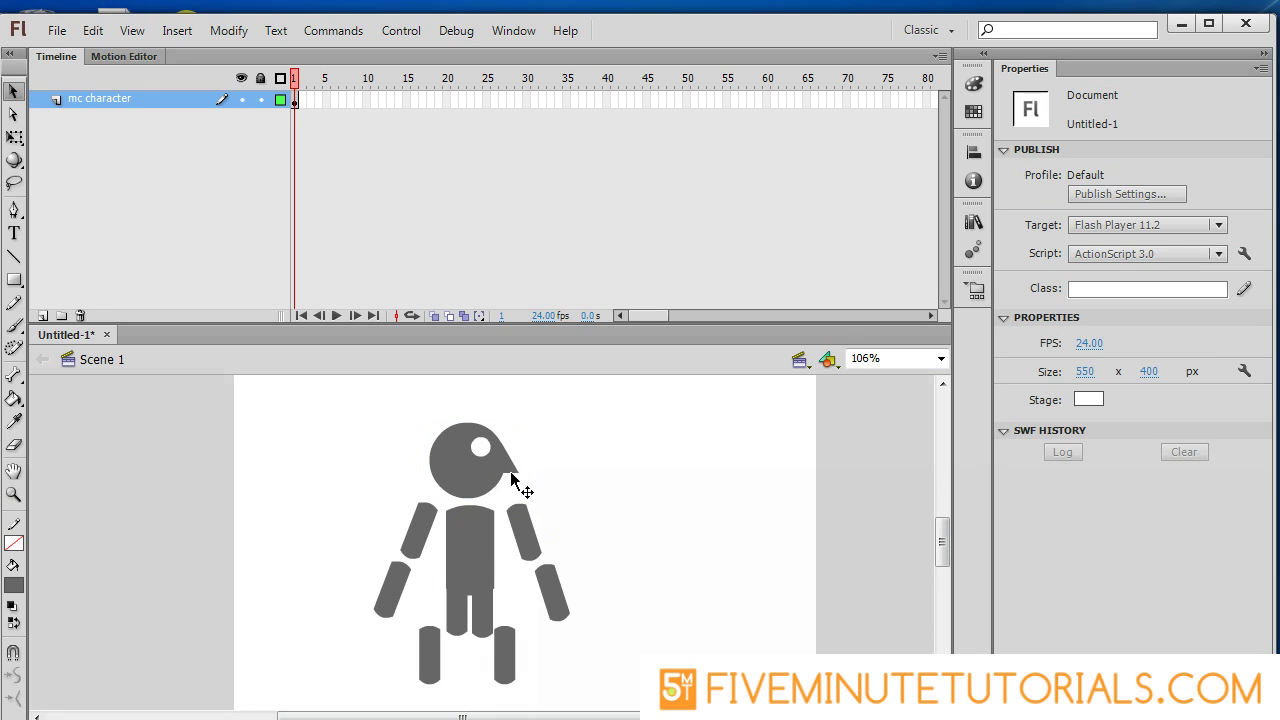
click(532, 531)
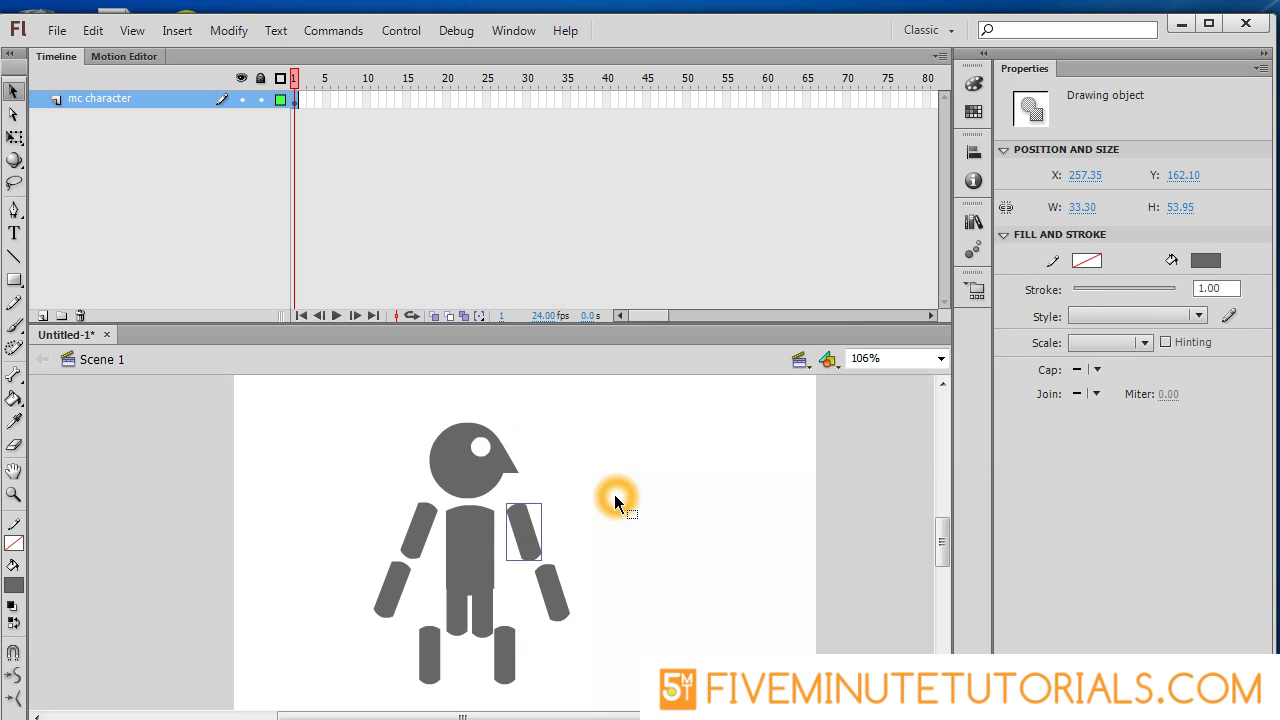
key(F8)
text(m)
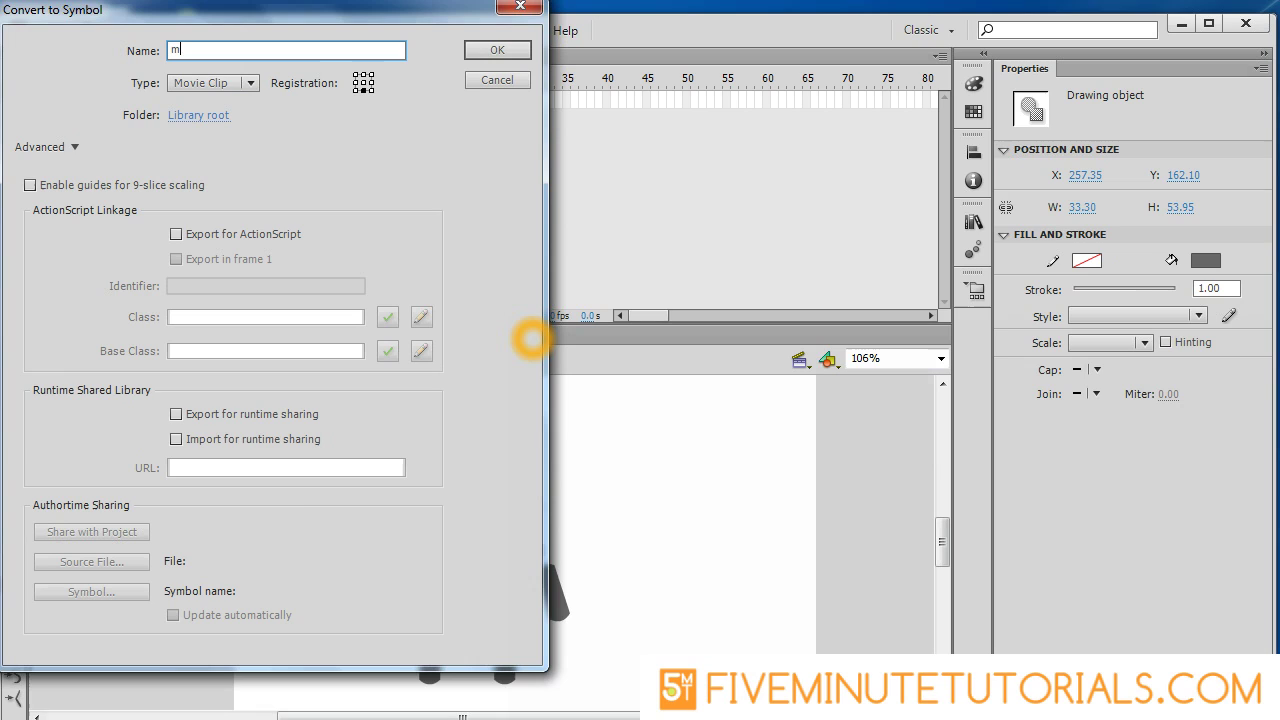
text(c left arm upper)
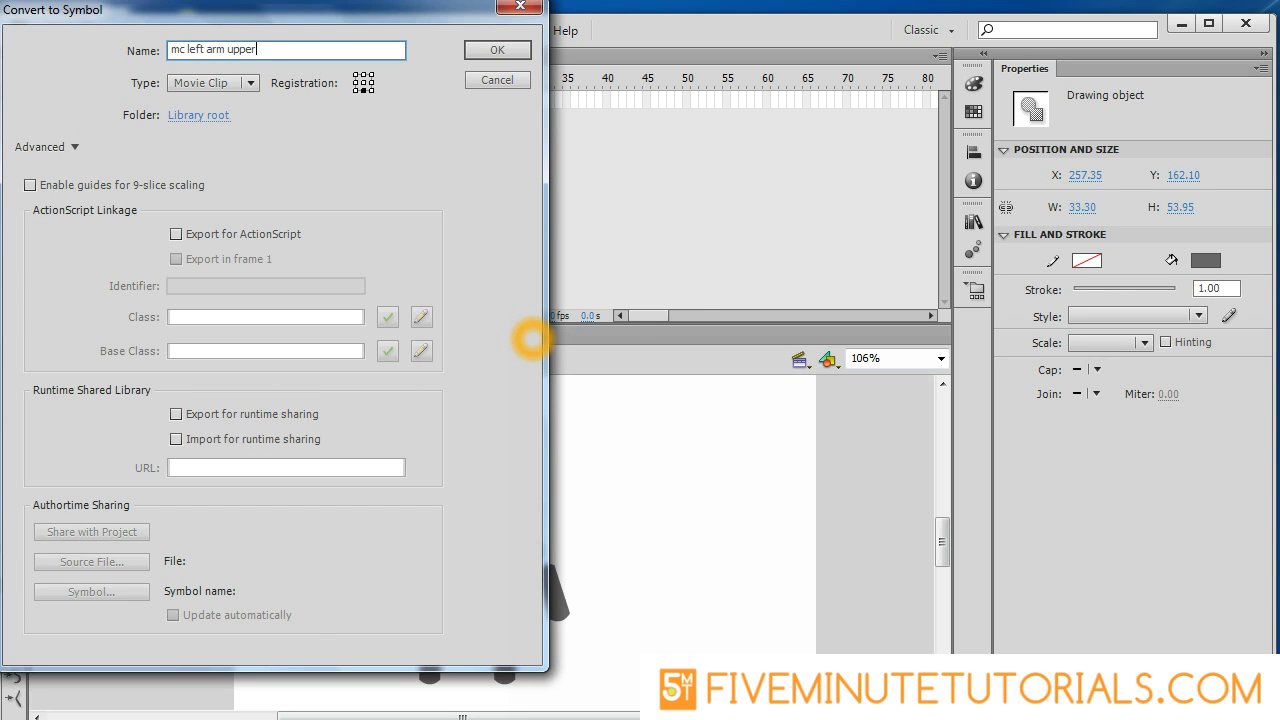
click(357, 76)
click(497, 50)
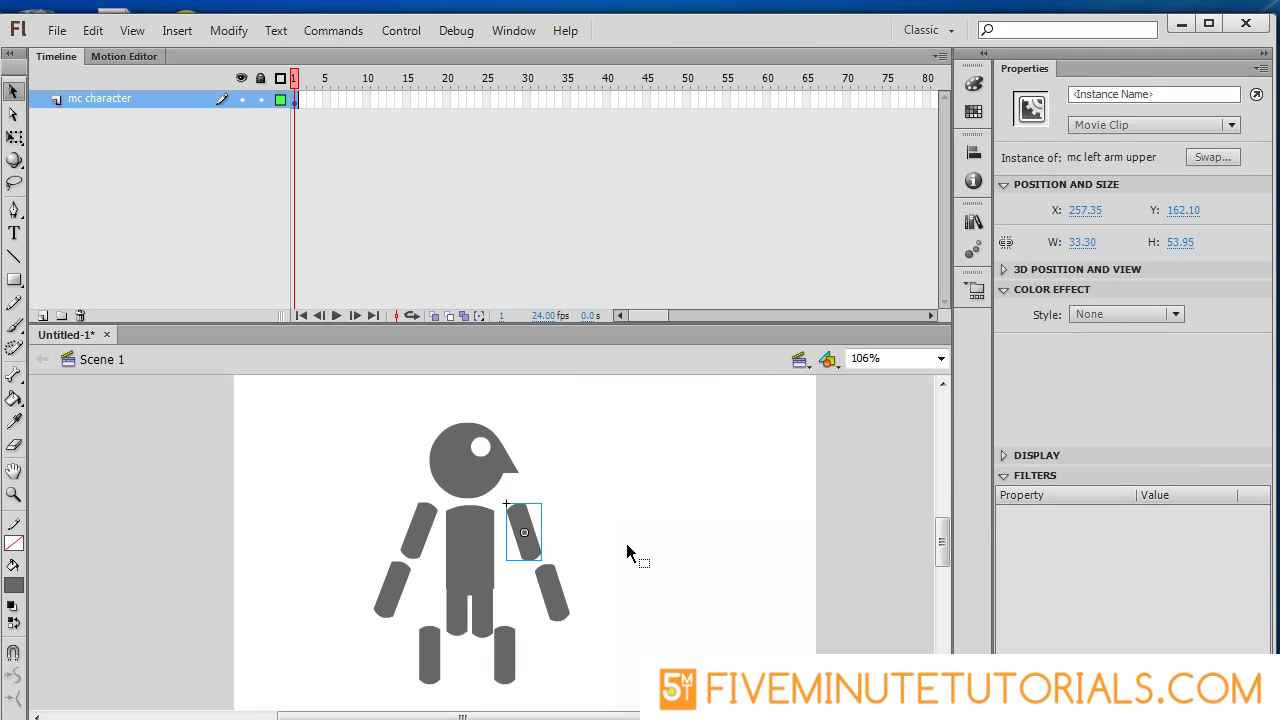
key(q)
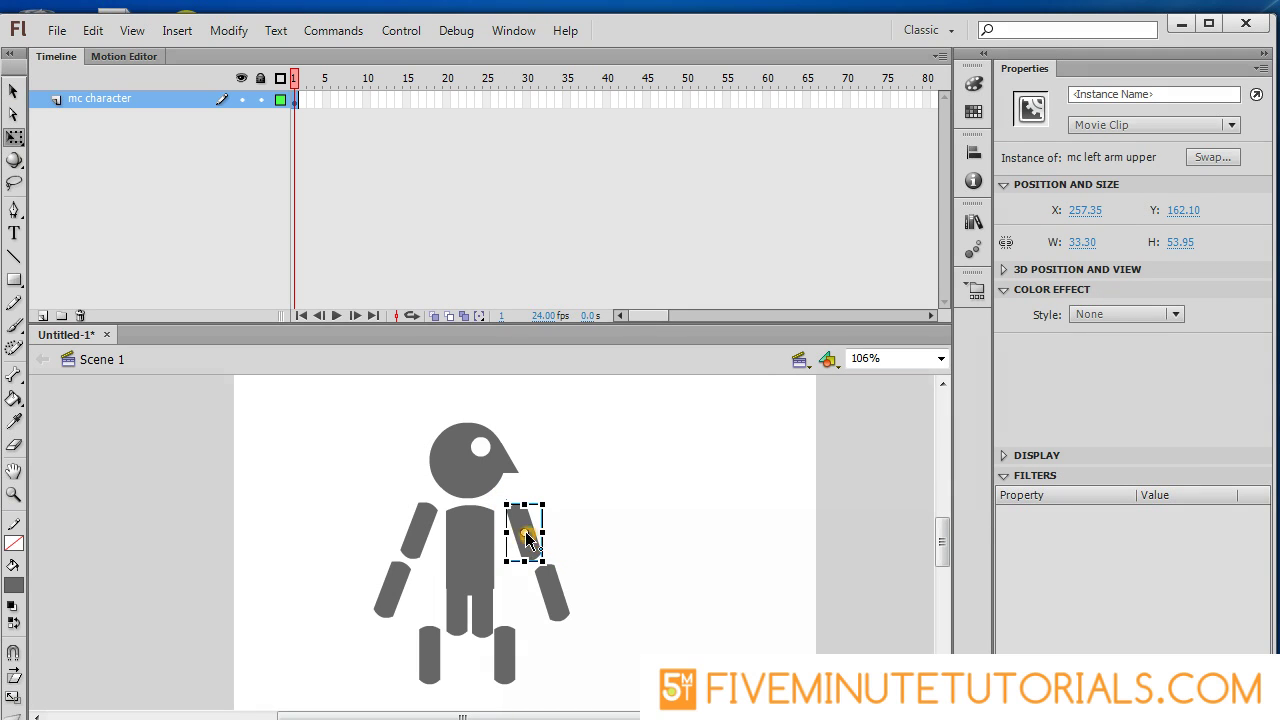
drag(524, 532, 509, 508)
click(574, 522)
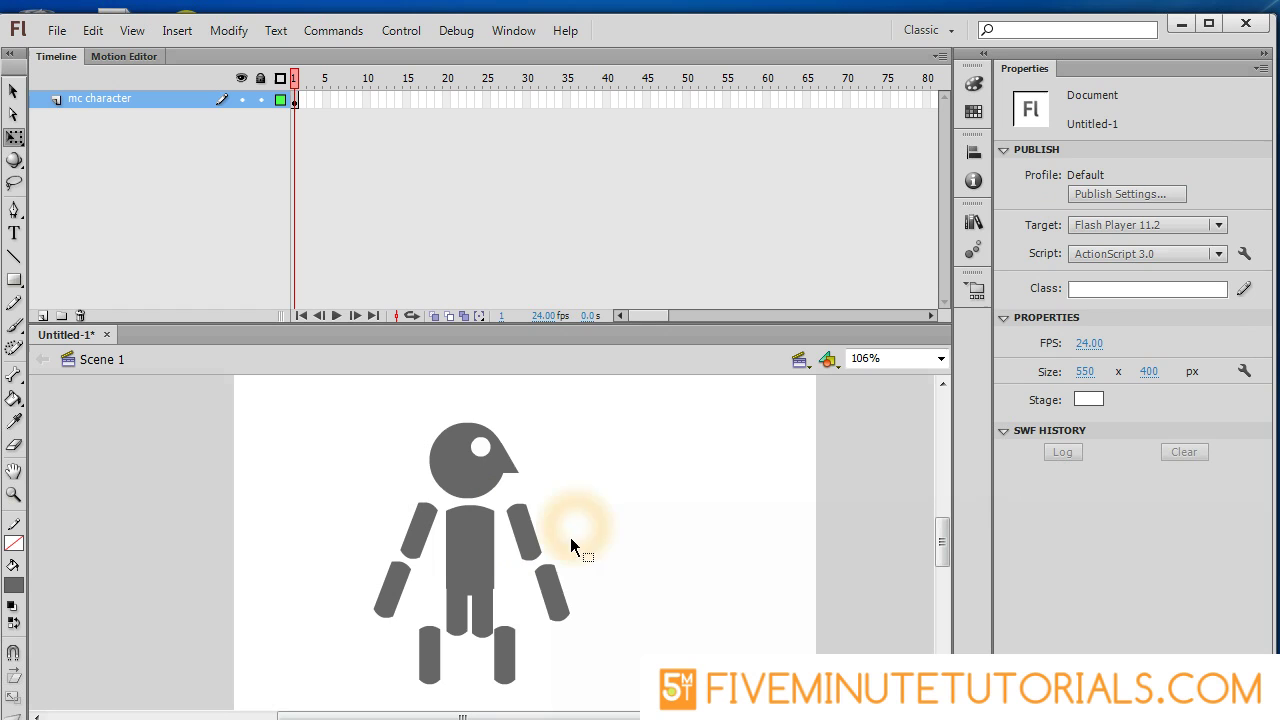
Convert the right lower arm piece into a Movie Clip named 'mc left arm ower'
click(557, 606)
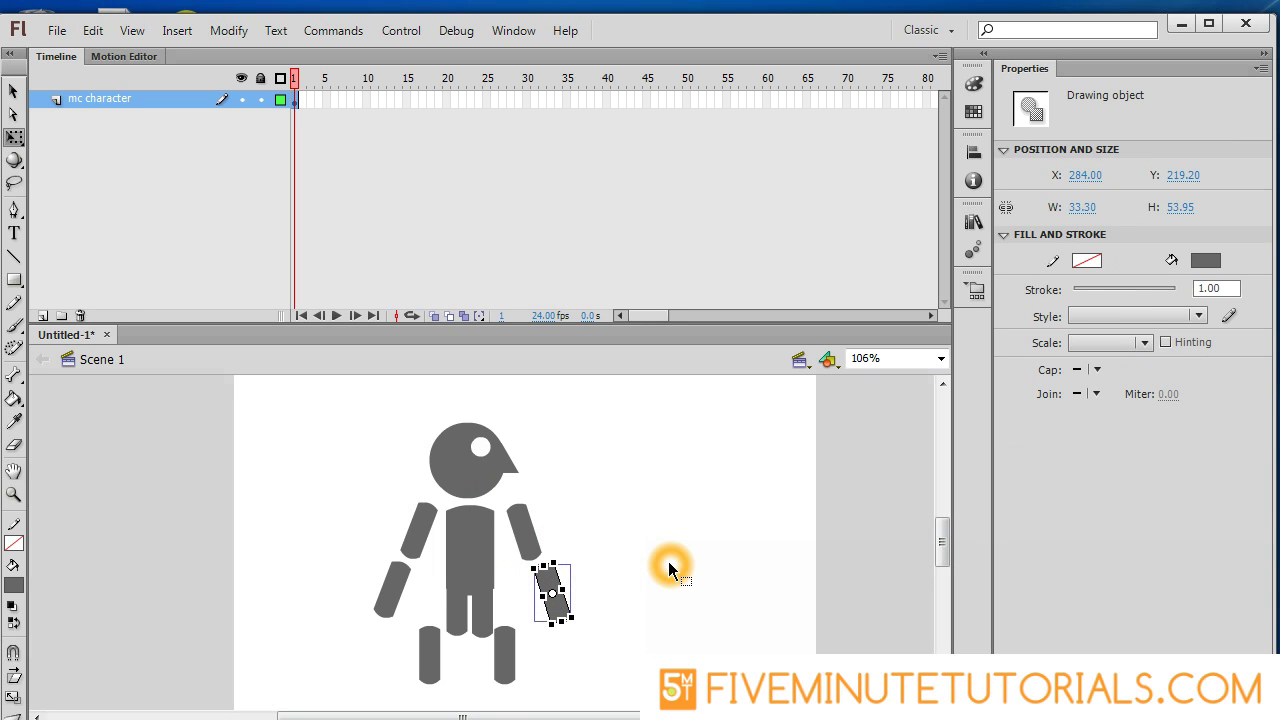
key(F8)
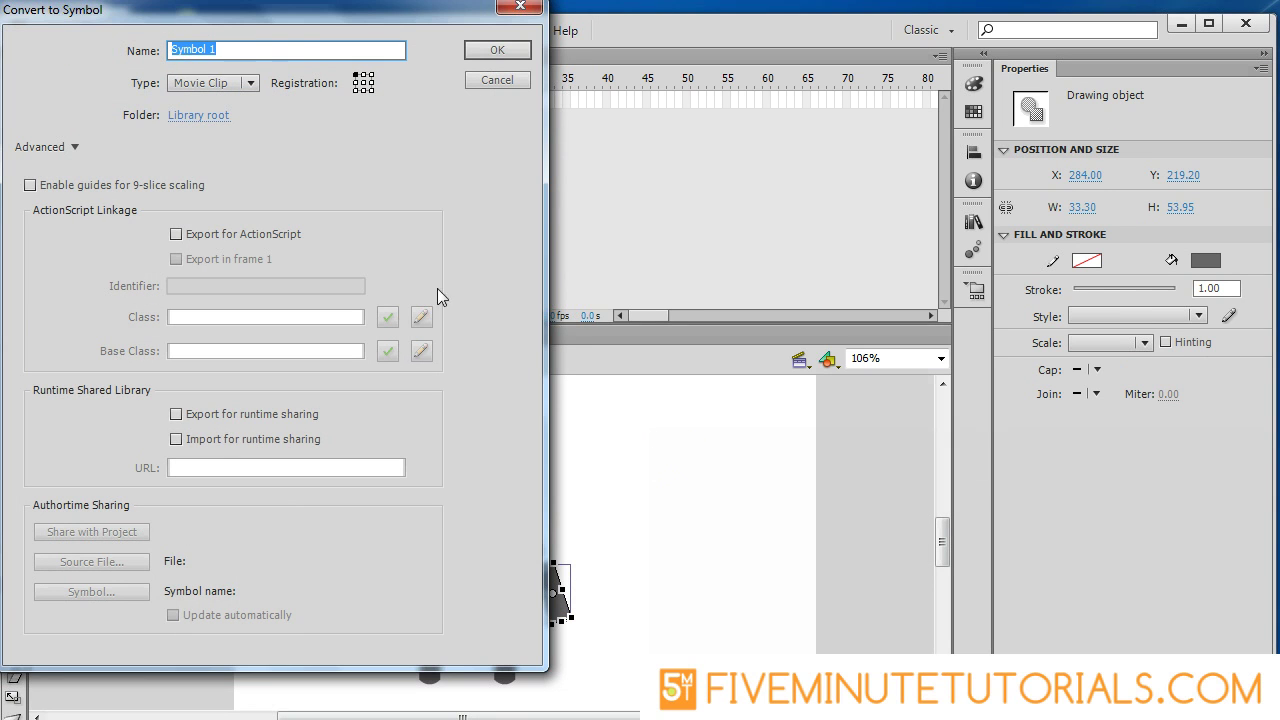
text(mc)
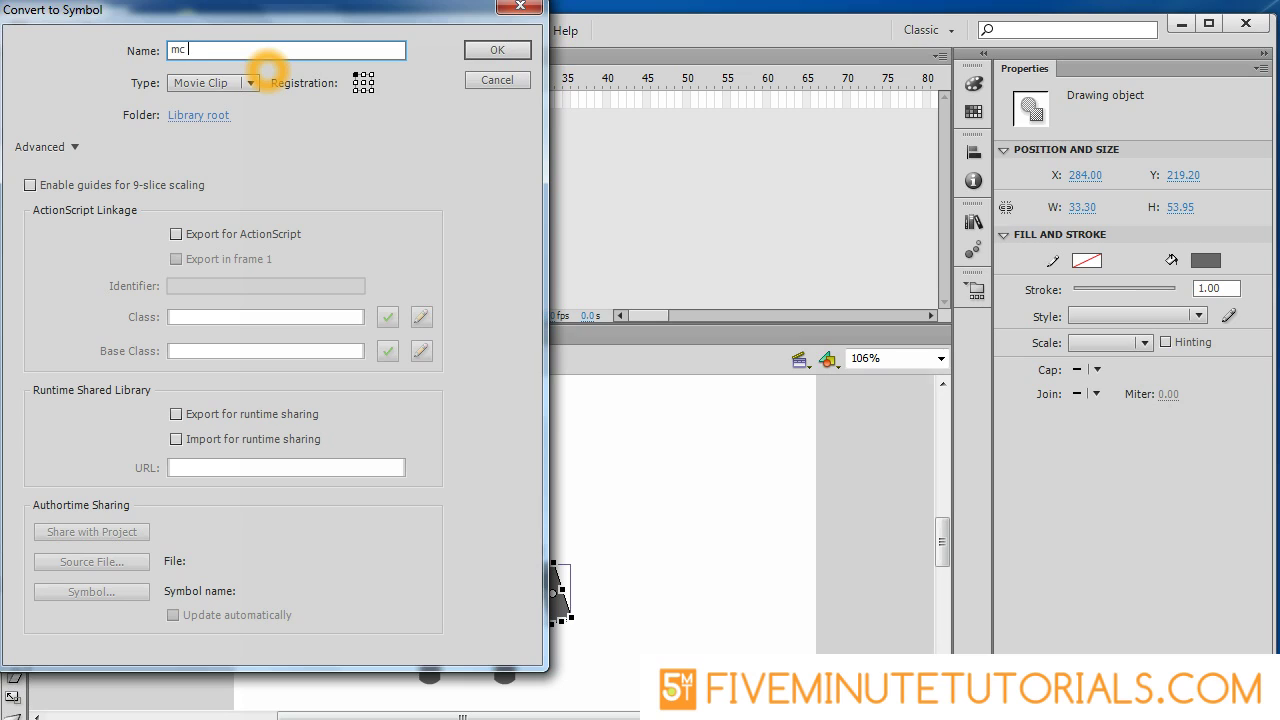
text(Lo)
key(BackSpace)
key(BackSpace)
text(left arm owe)
click(497, 50)
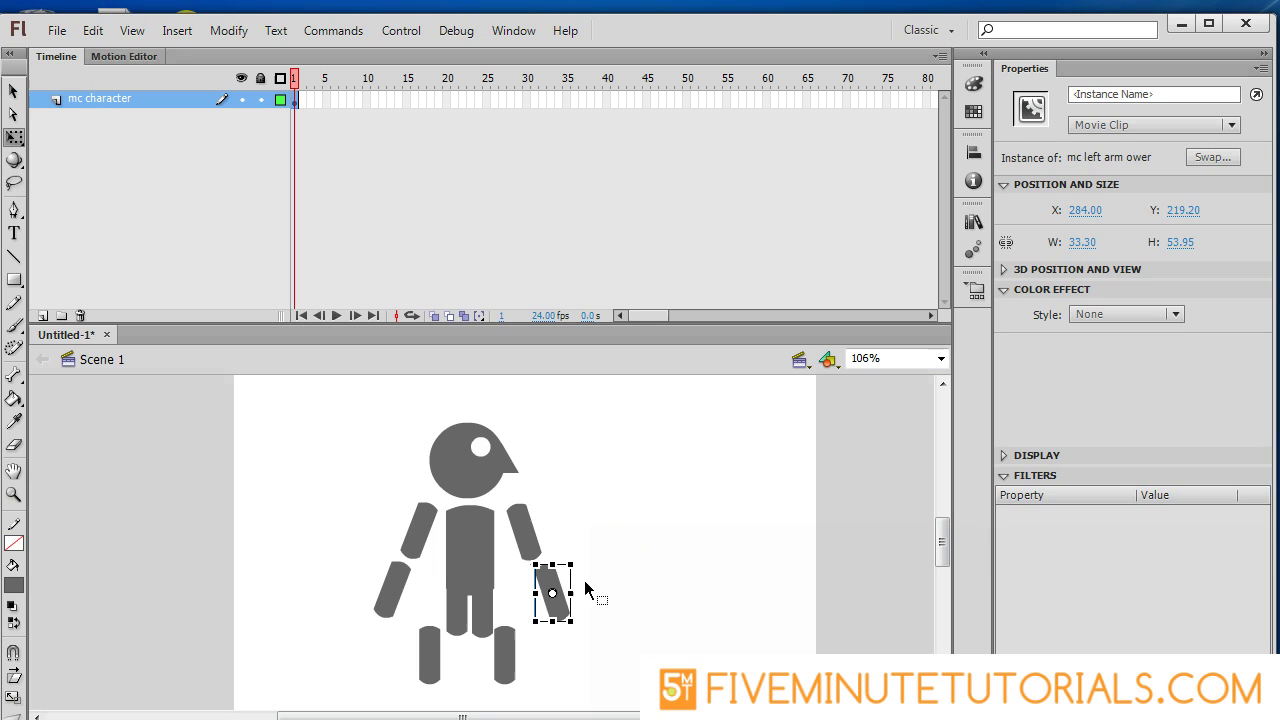
Move the right lower arm's rotation point to its top-left corner
drag(553, 593, 535, 565)
click(596, 588)
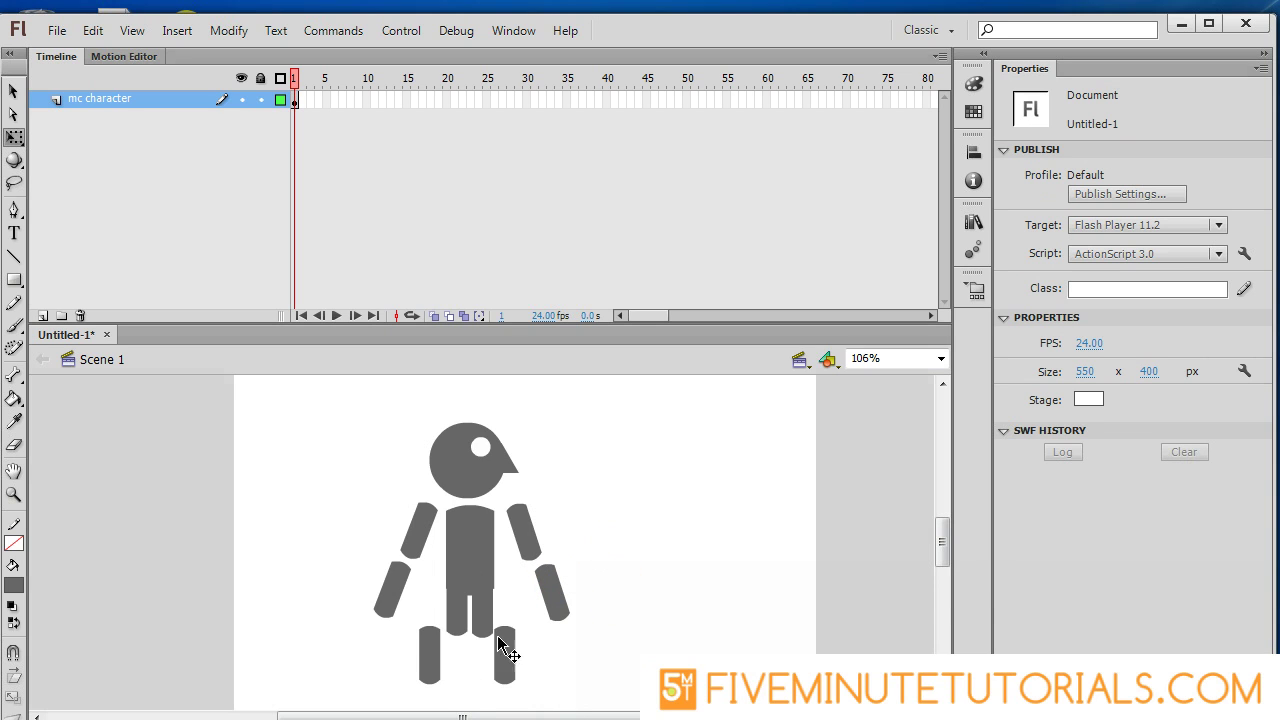
click(491, 609)
click(492, 612)
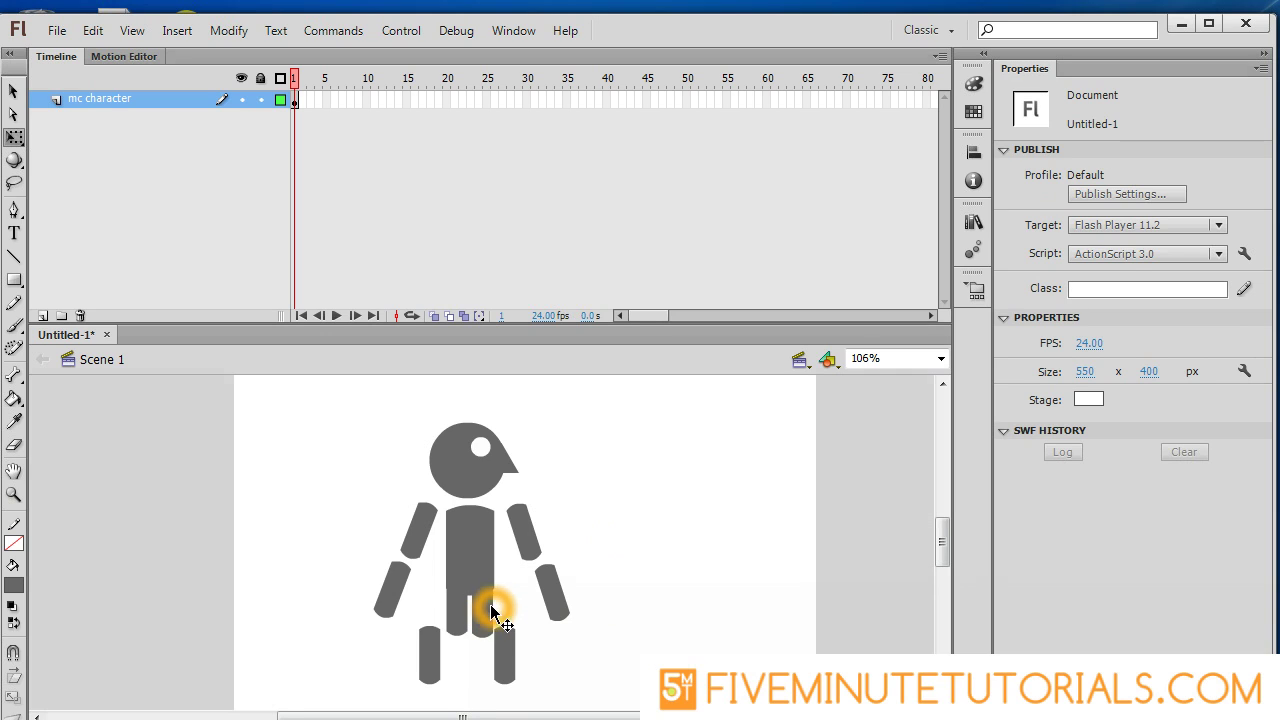
Zoom in on the legs and select the upper leg piece with Free Transform
key(v)
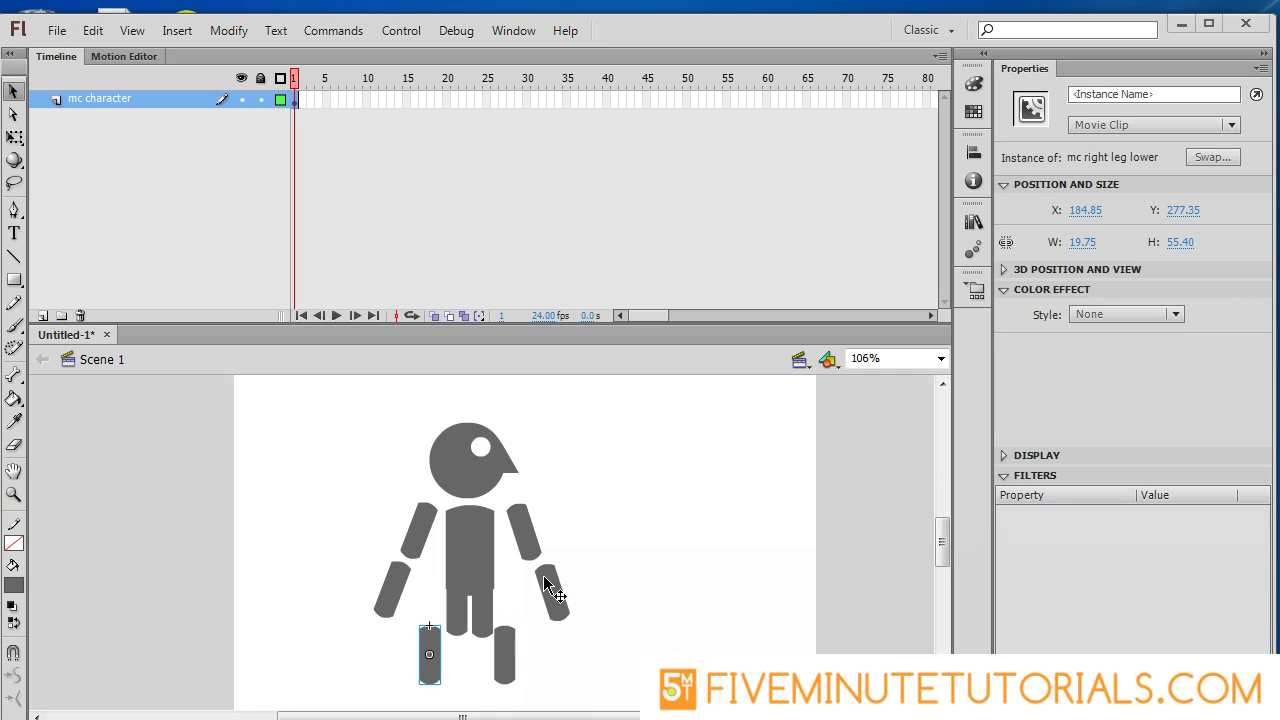
click(466, 632)
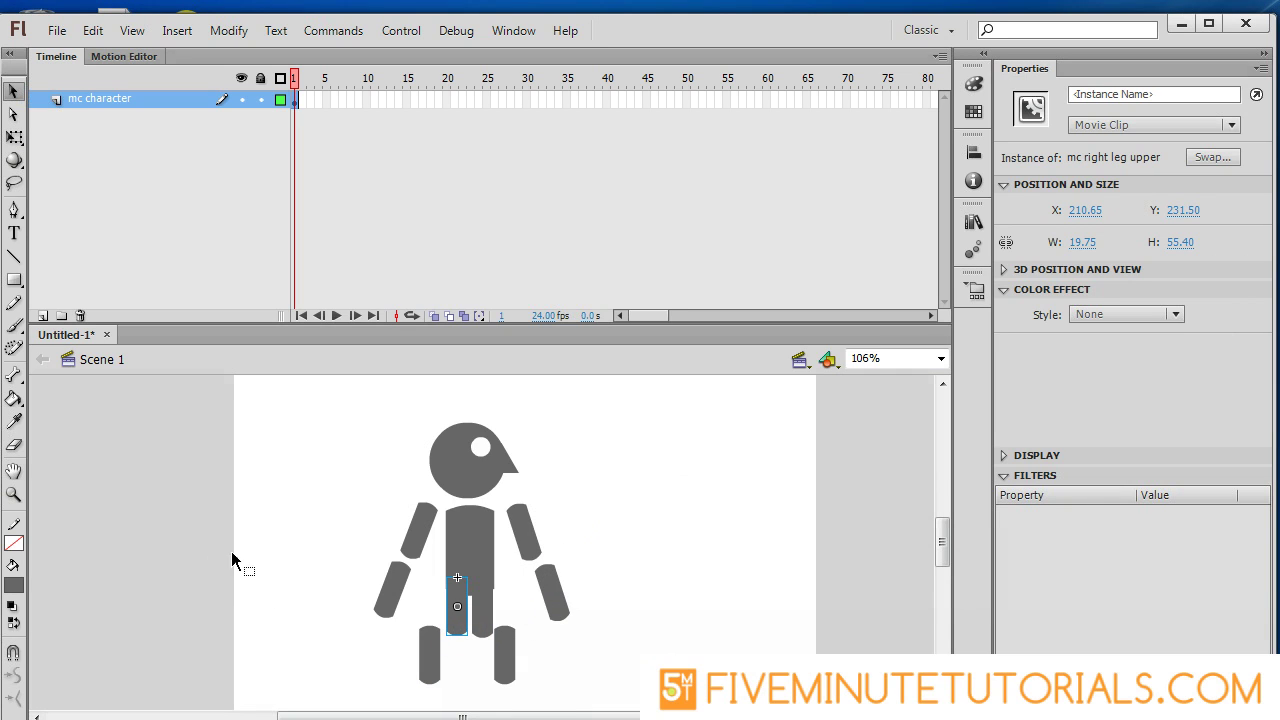
key(z)
click(470, 620)
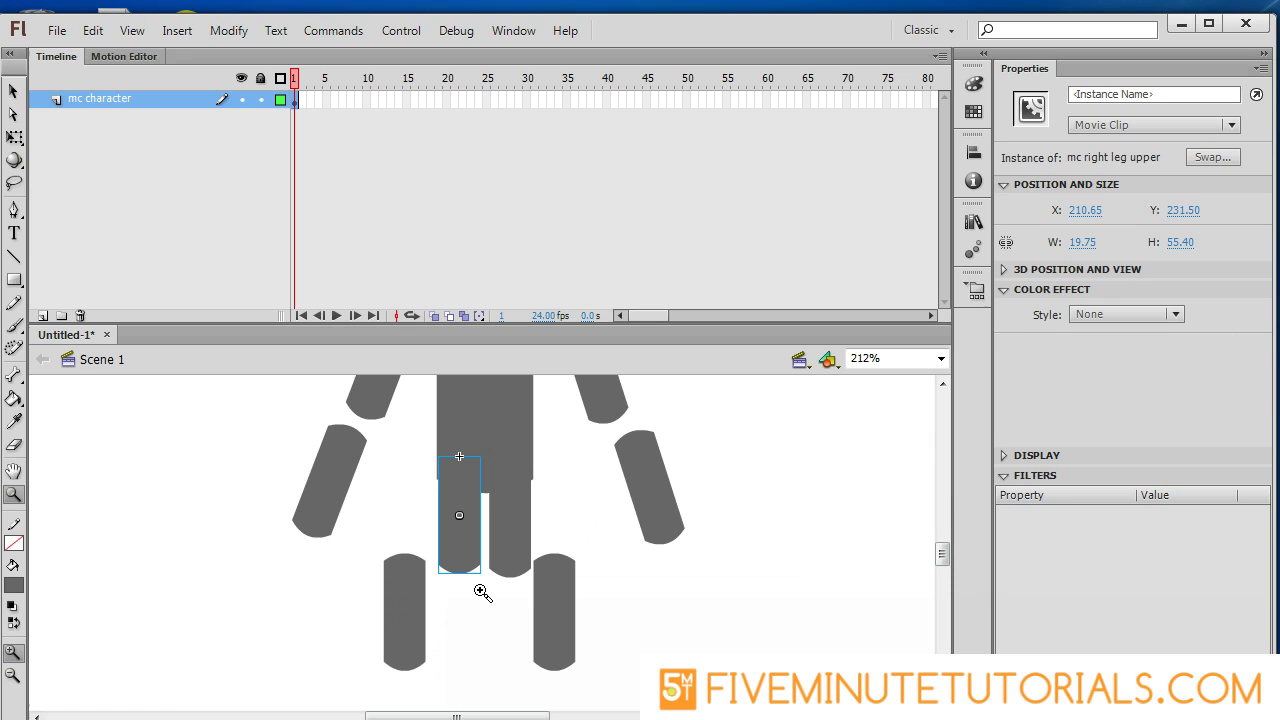
click(486, 509)
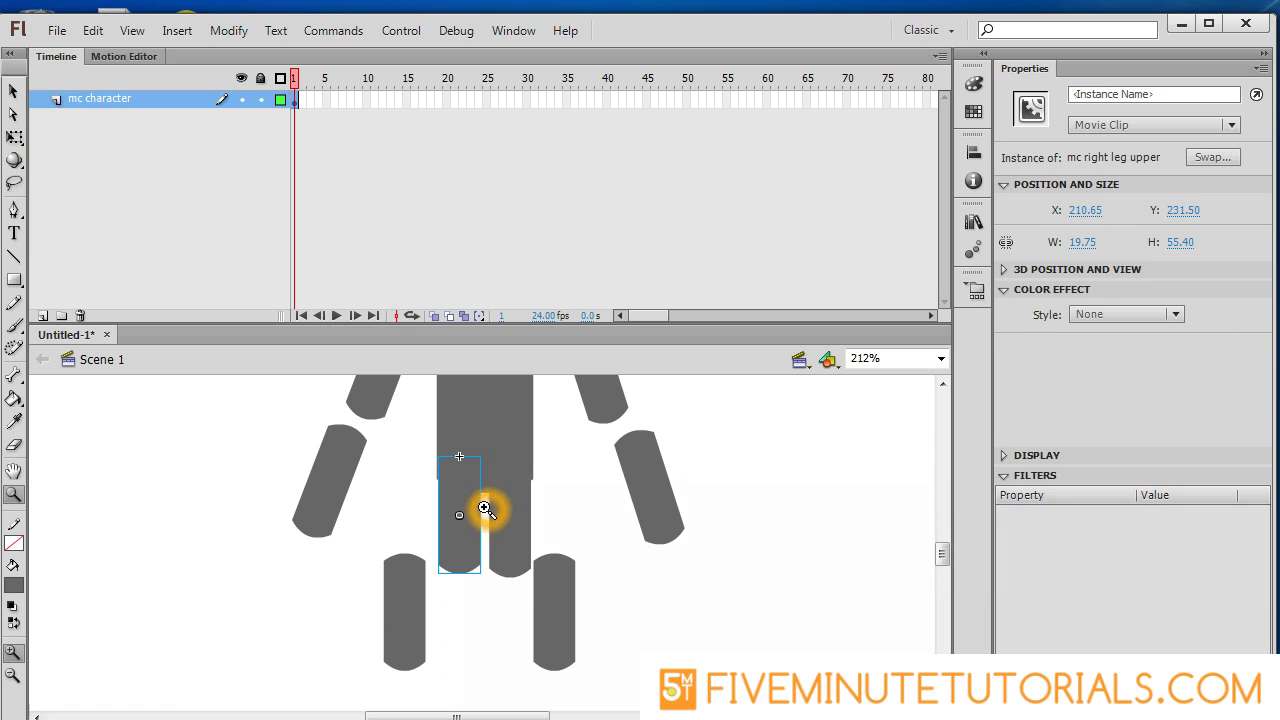
click(14, 136)
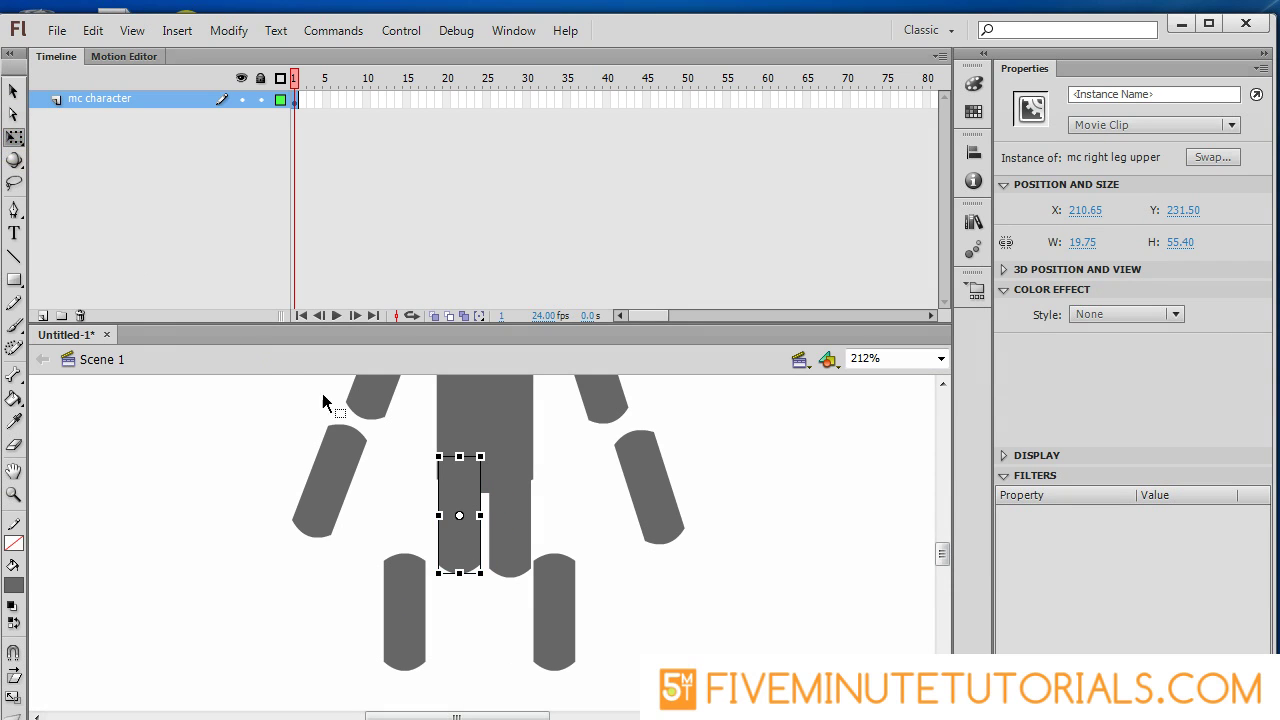
click(400, 514)
click(470, 540)
click(13, 91)
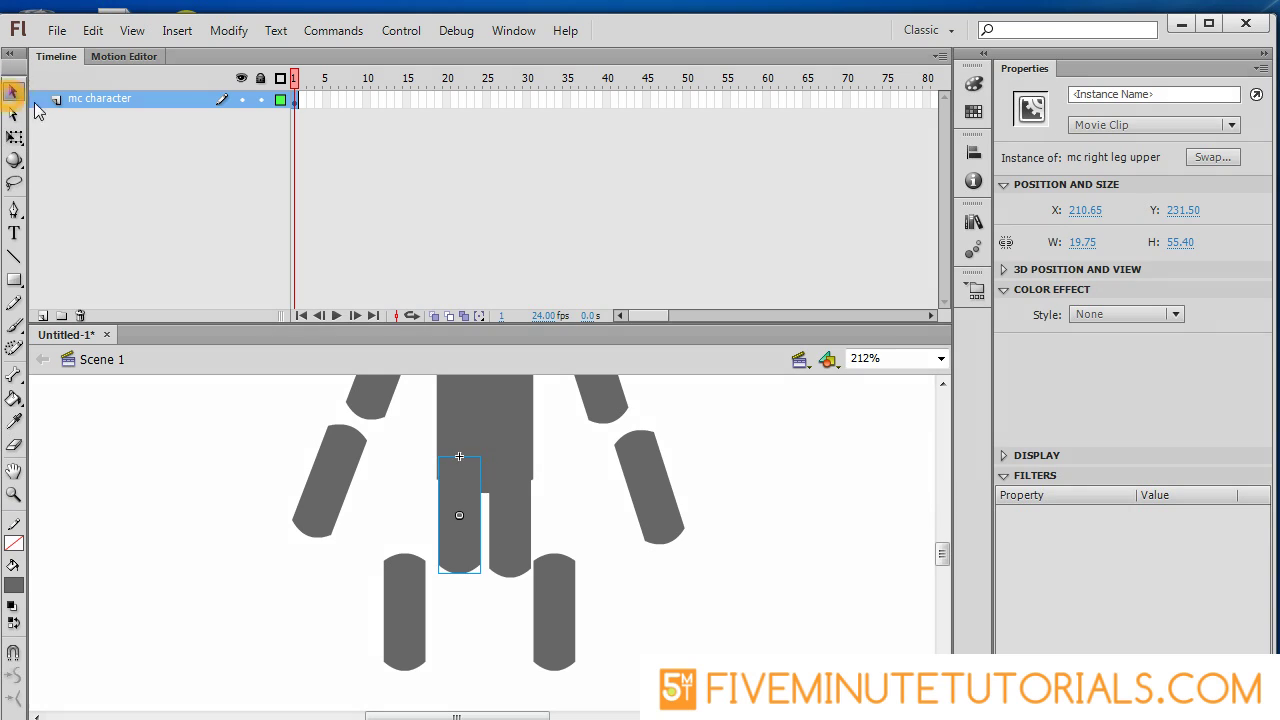
click(460, 460)
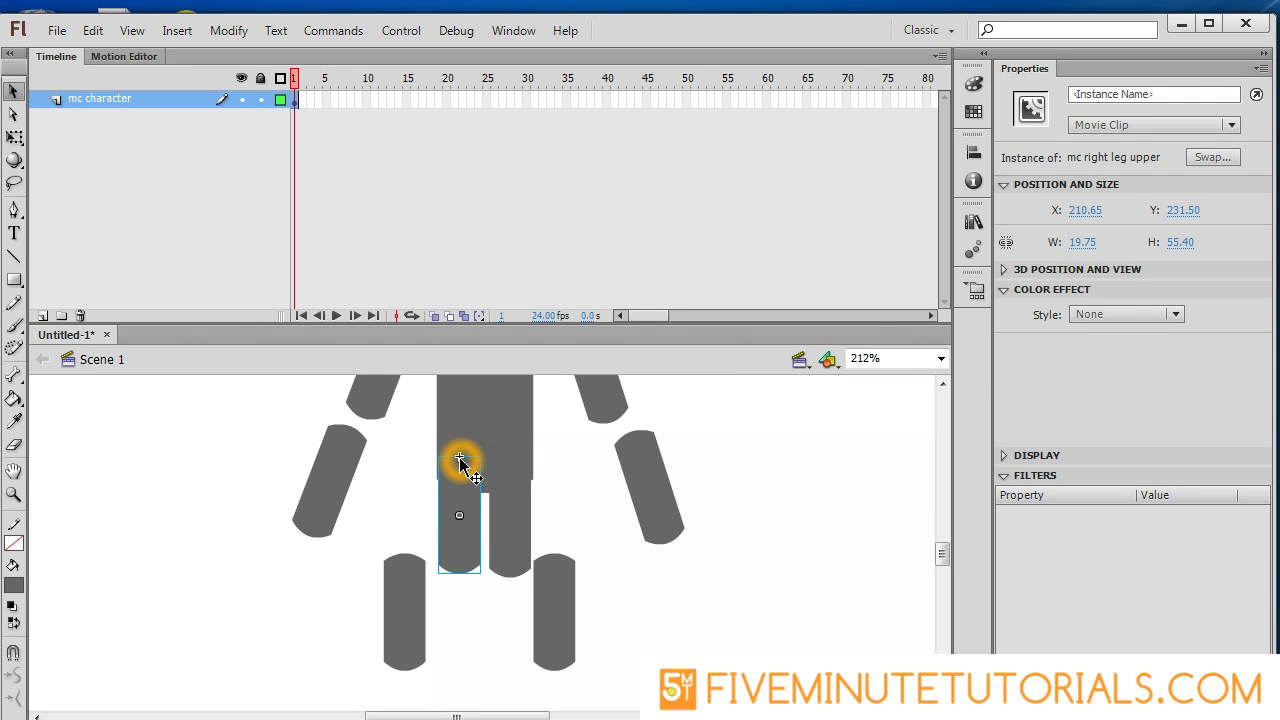
click(14, 138)
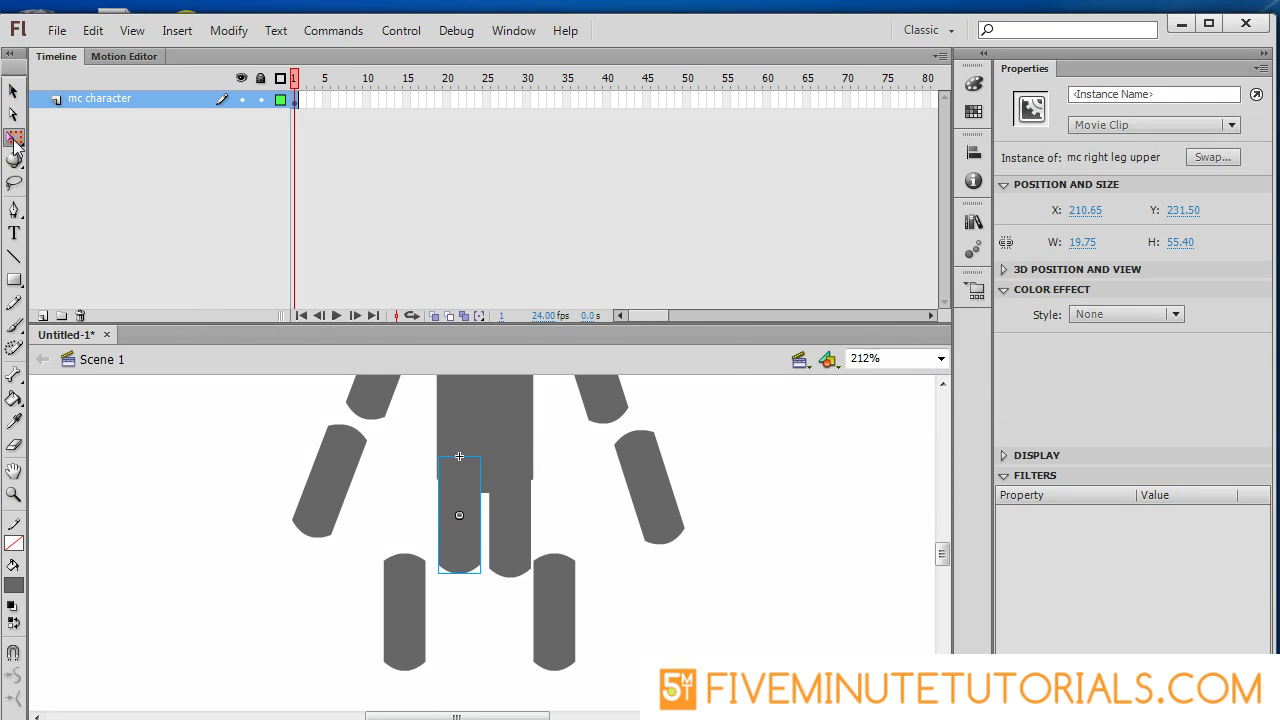
Move the rotation points of the upper leg and both lower legs to their tops
double_click(459, 515)
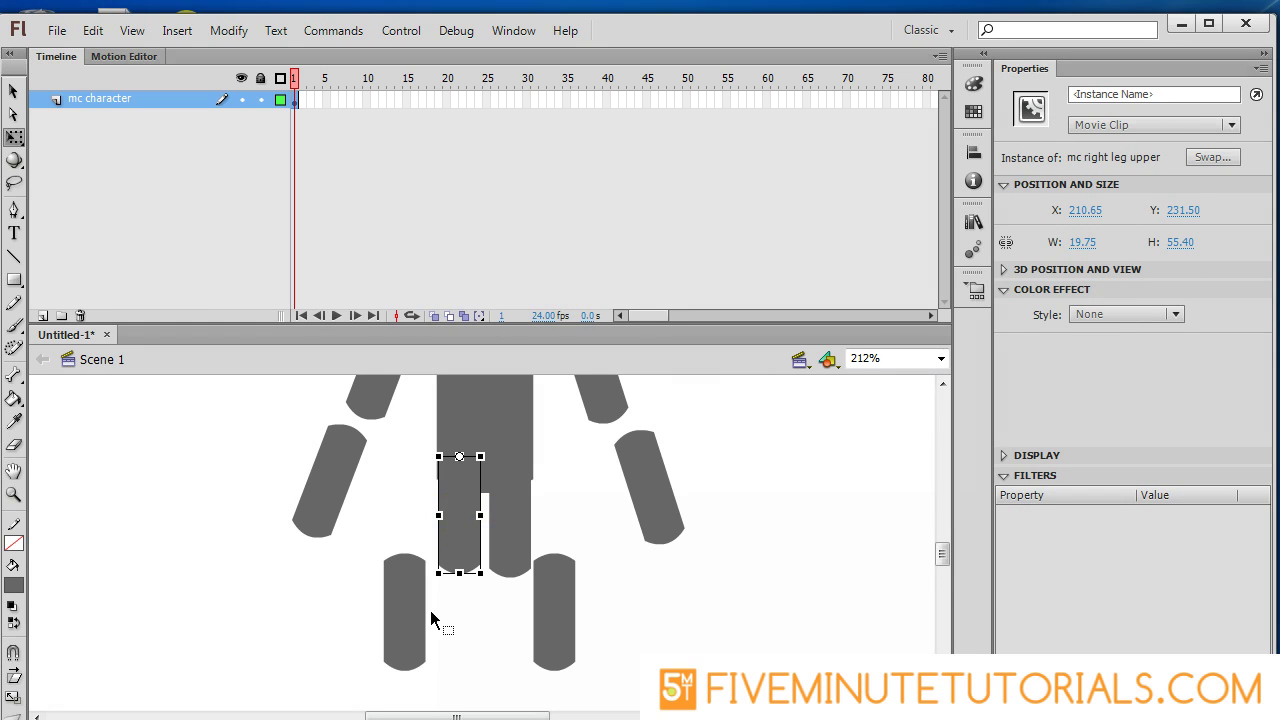
click(409, 635)
double_click(405, 611)
click(556, 614)
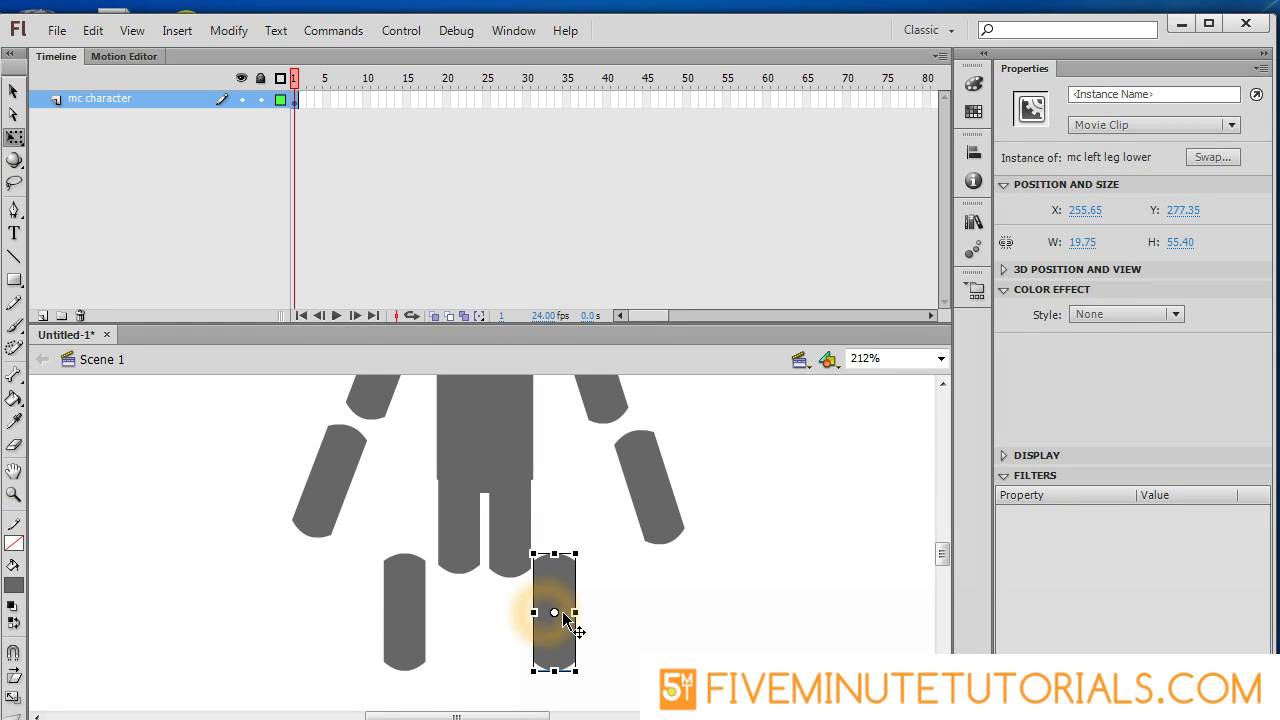
double_click(558, 614)
Move the lower arms' rotation points to their top corners: right arm top-left, left arm top-right
click(655, 505)
drag(650, 488, 615, 440)
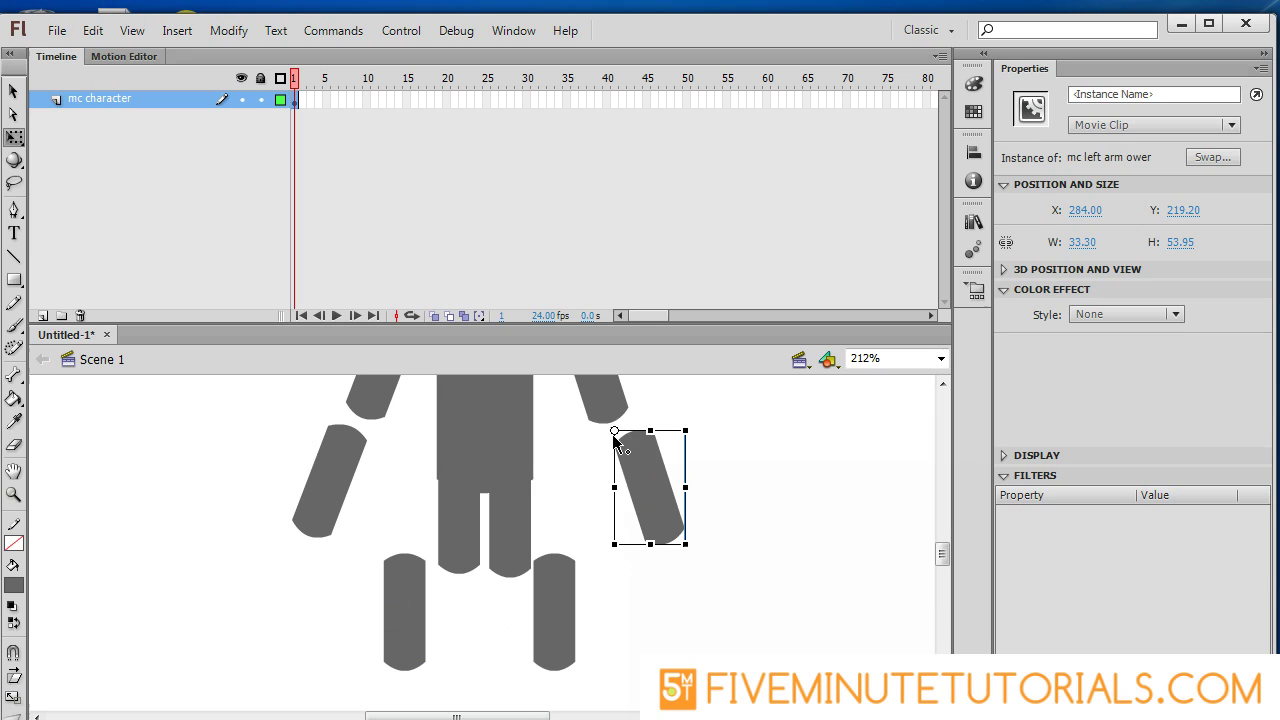
click(343, 486)
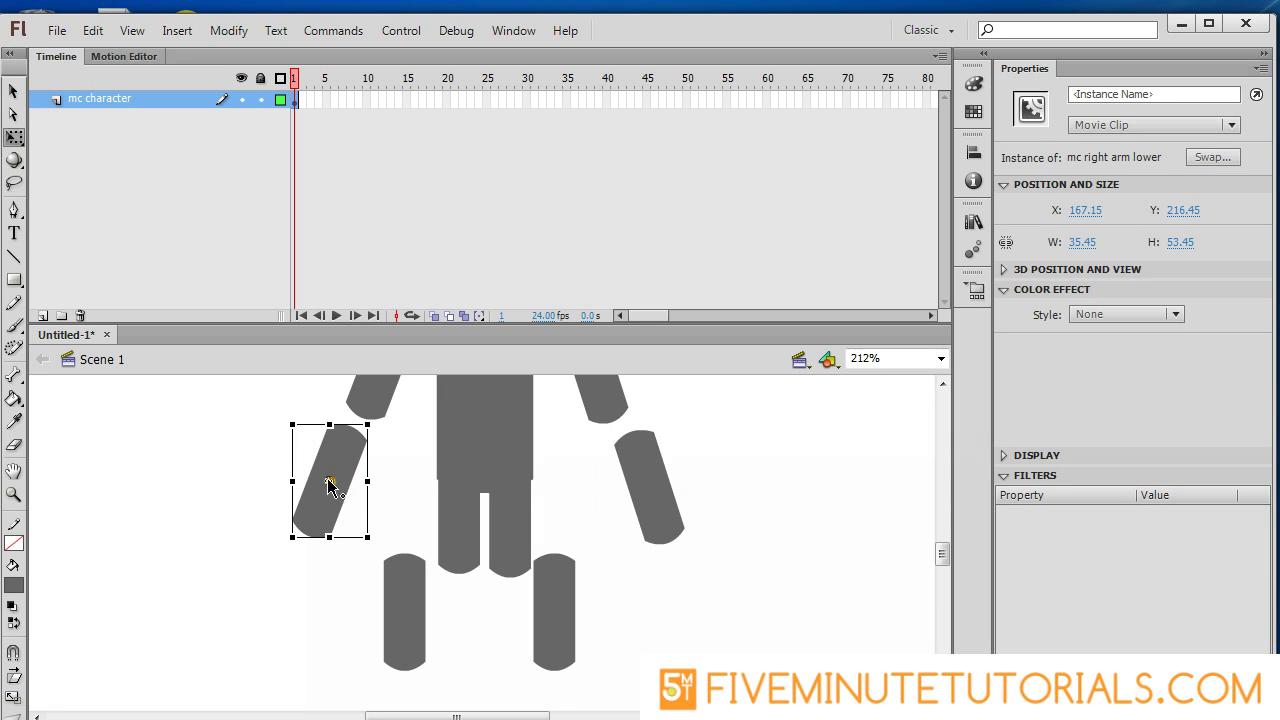
drag(331, 484, 367, 425)
Move the right upper arm's rotation point to its top-left shoulder corner
click(777, 425)
drag(945, 554, 793, 537)
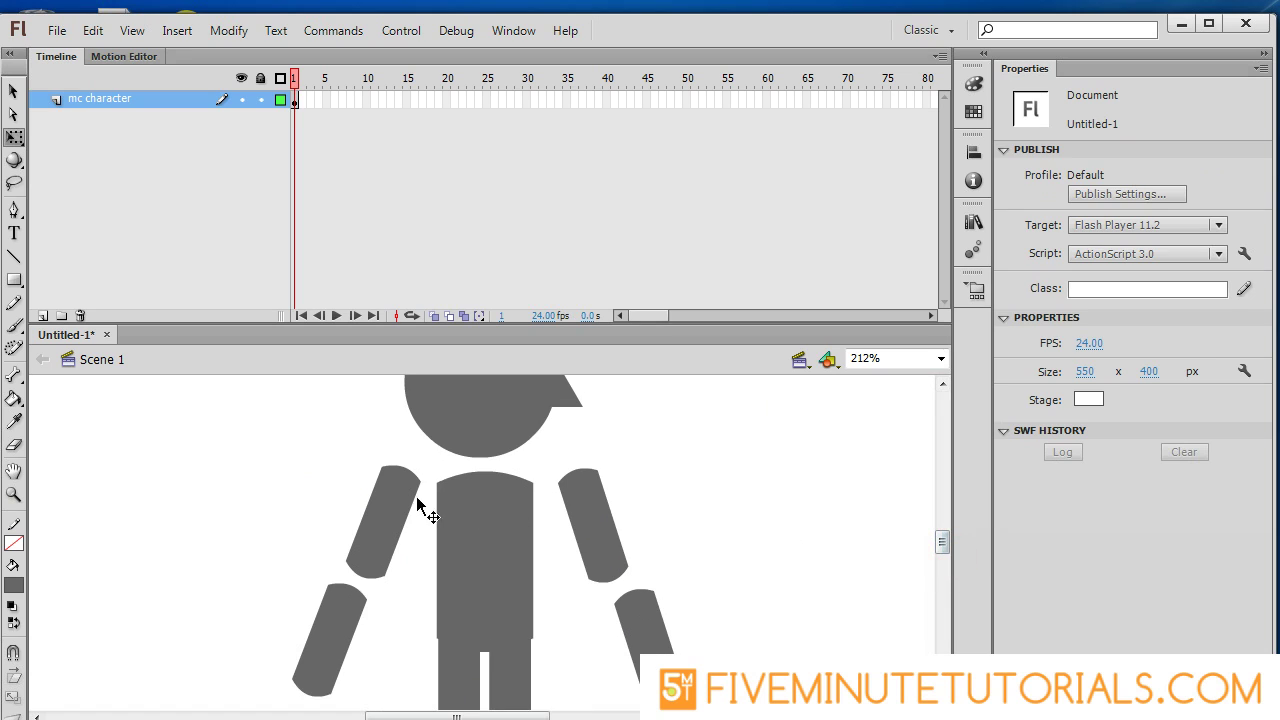
click(378, 528)
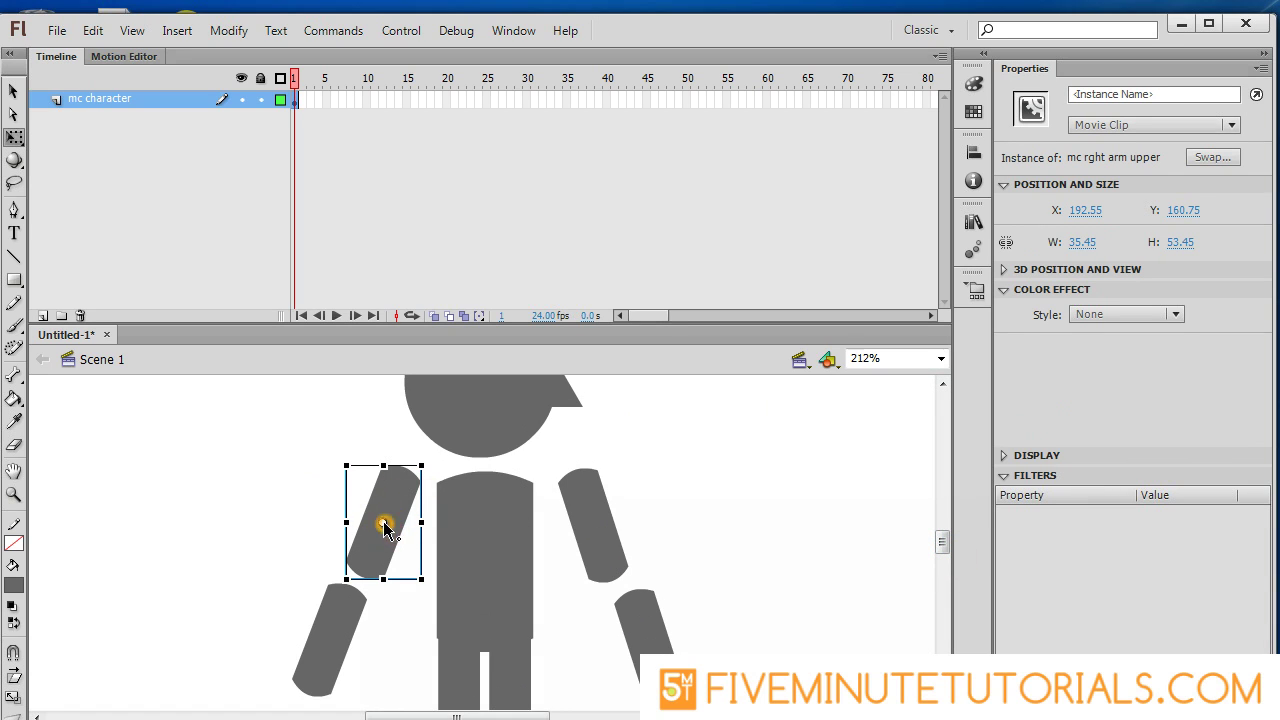
click(472, 523)
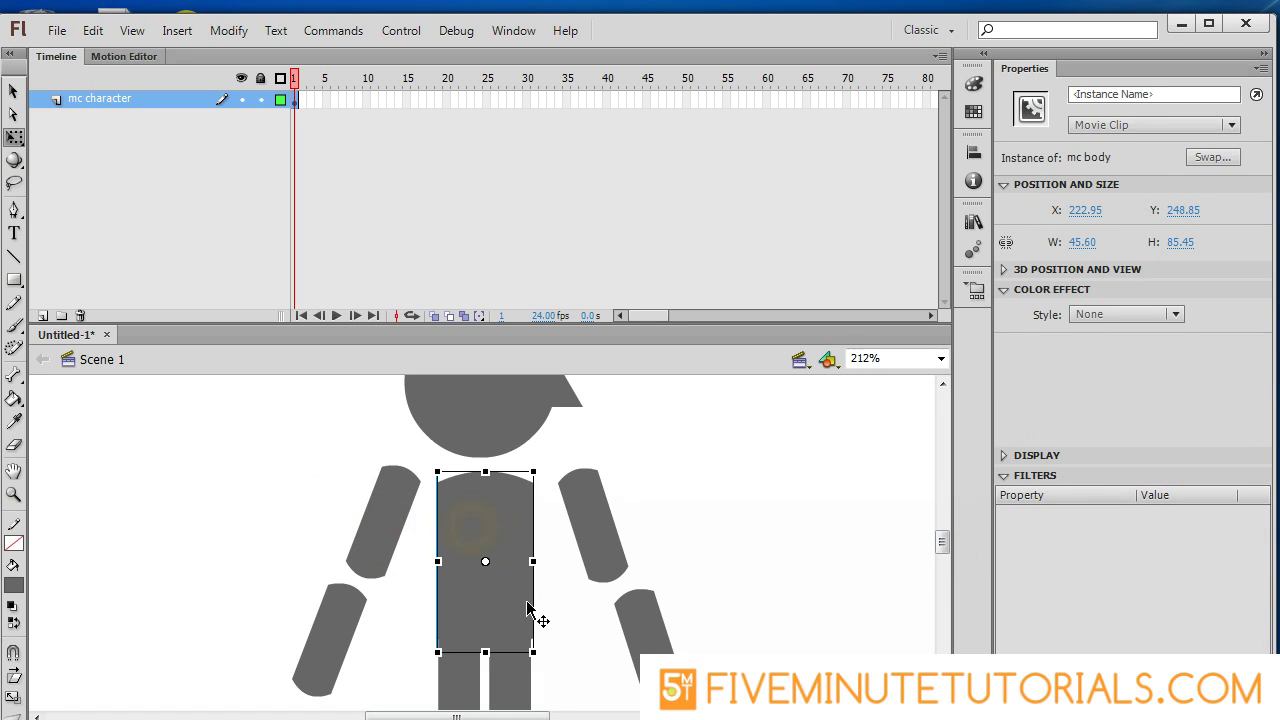
click(708, 550)
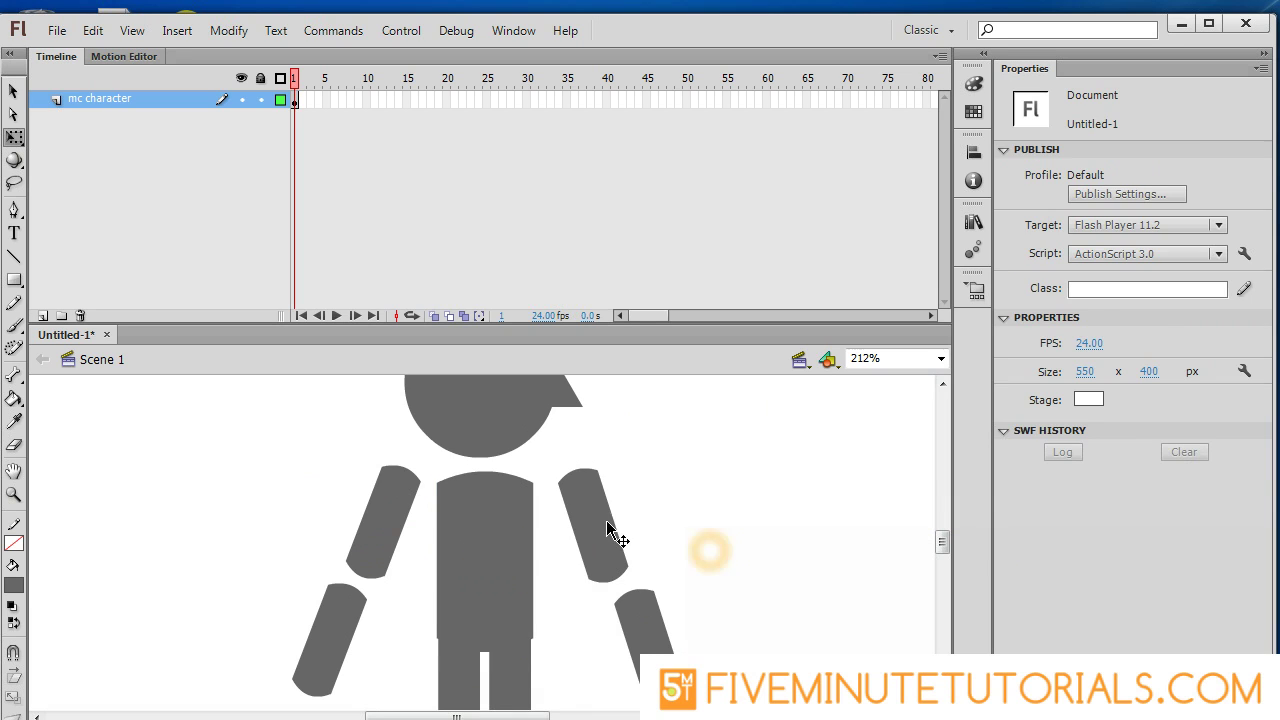
click(608, 530)
drag(596, 526, 558, 468)
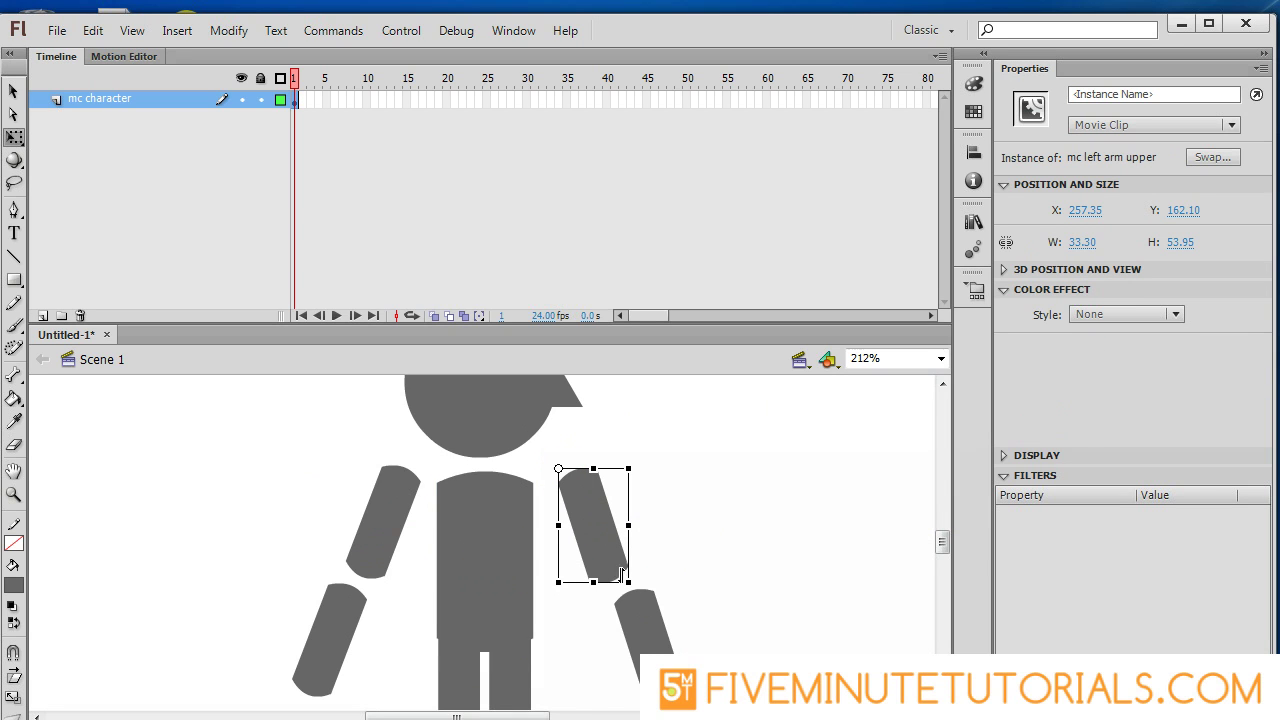
Test-rotate the upper arm around its shoulder, undo it, and return to the Selection tool
click(652, 560)
click(613, 555)
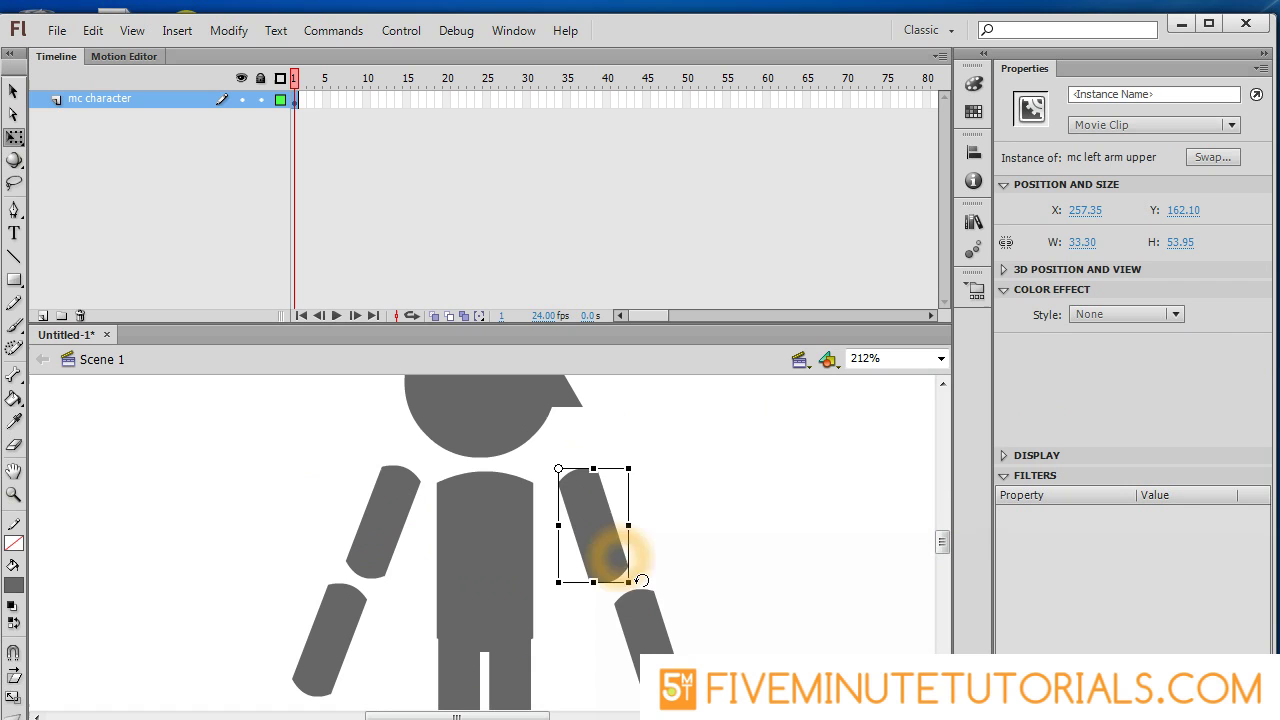
drag(641, 580, 683, 543)
key(Delete)
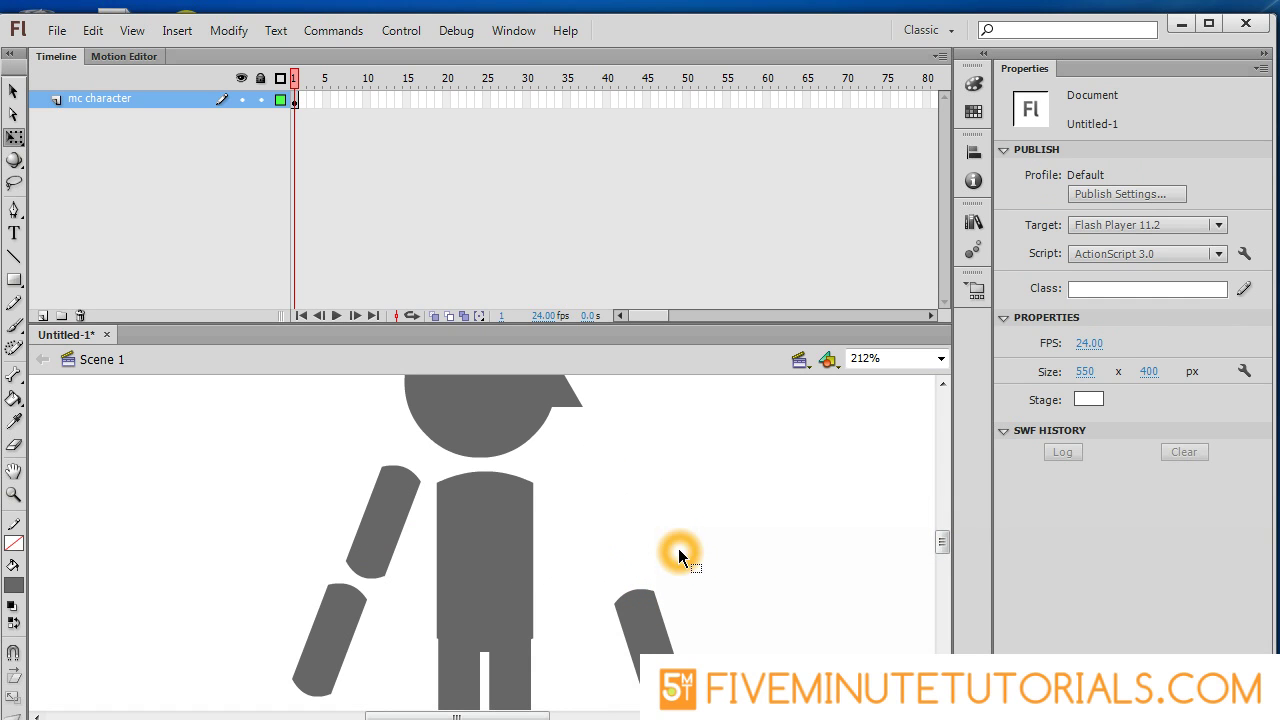
key(ctrl+z)
key(ctrl+z)
key(ctrl+z)
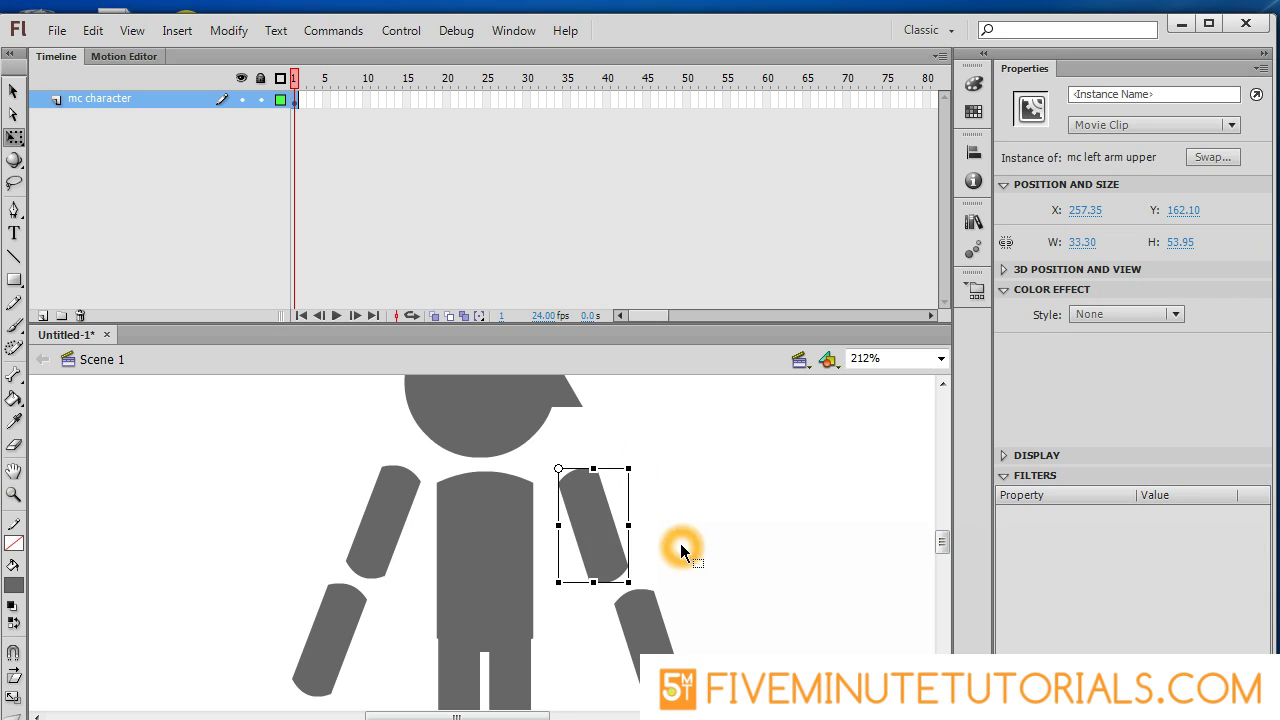
click(606, 531)
key(v)
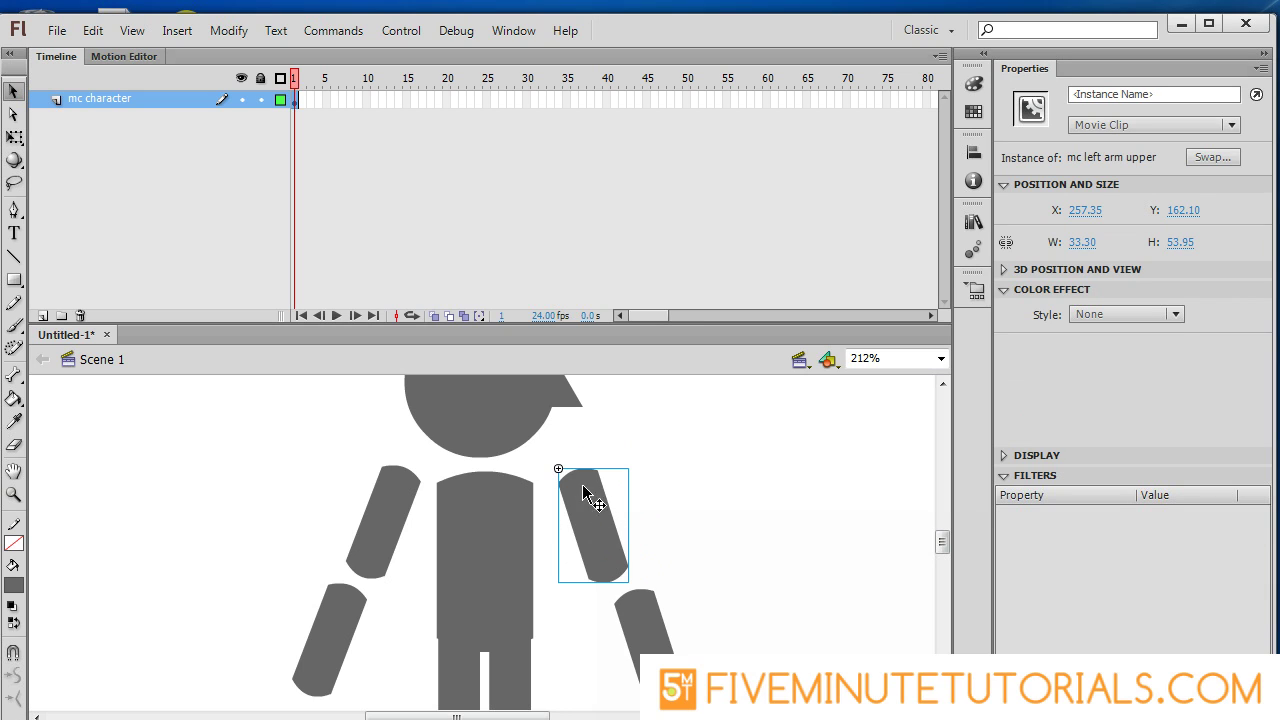
click(562, 474)
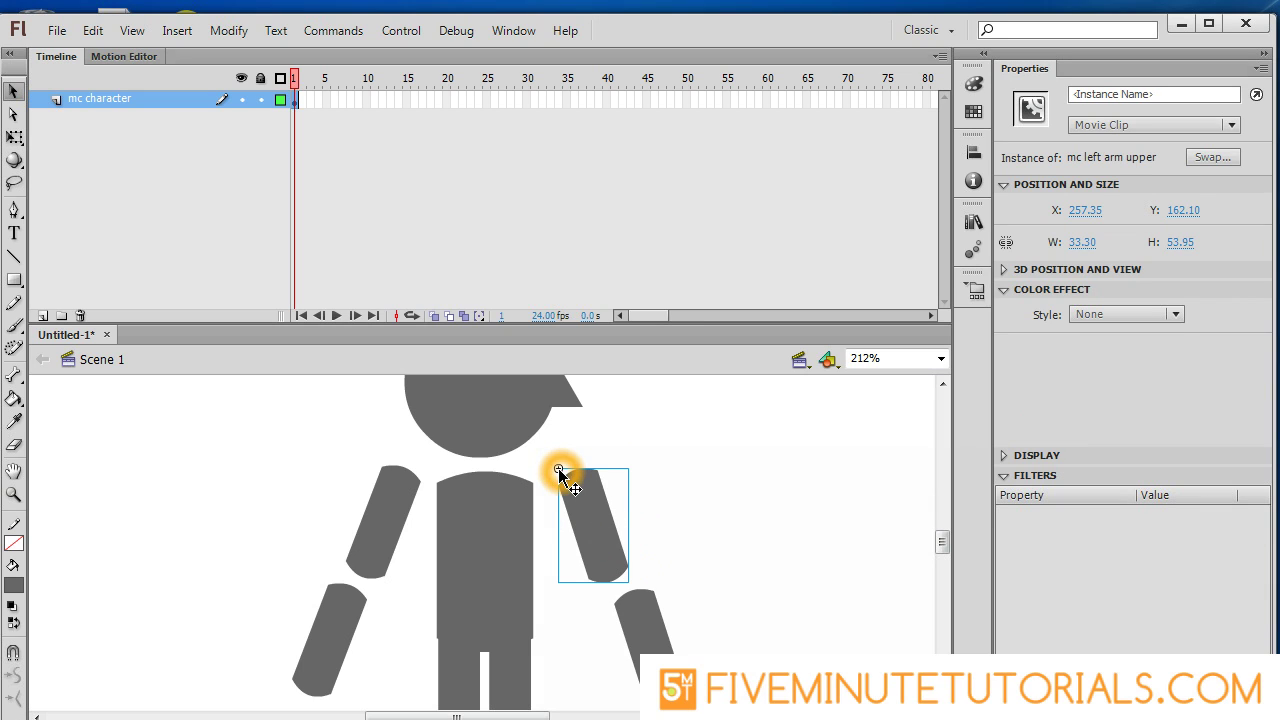
Shift the arm artwork left inside the 'mc left arm upper' symbol and return to Scene 1
double_click(595, 533)
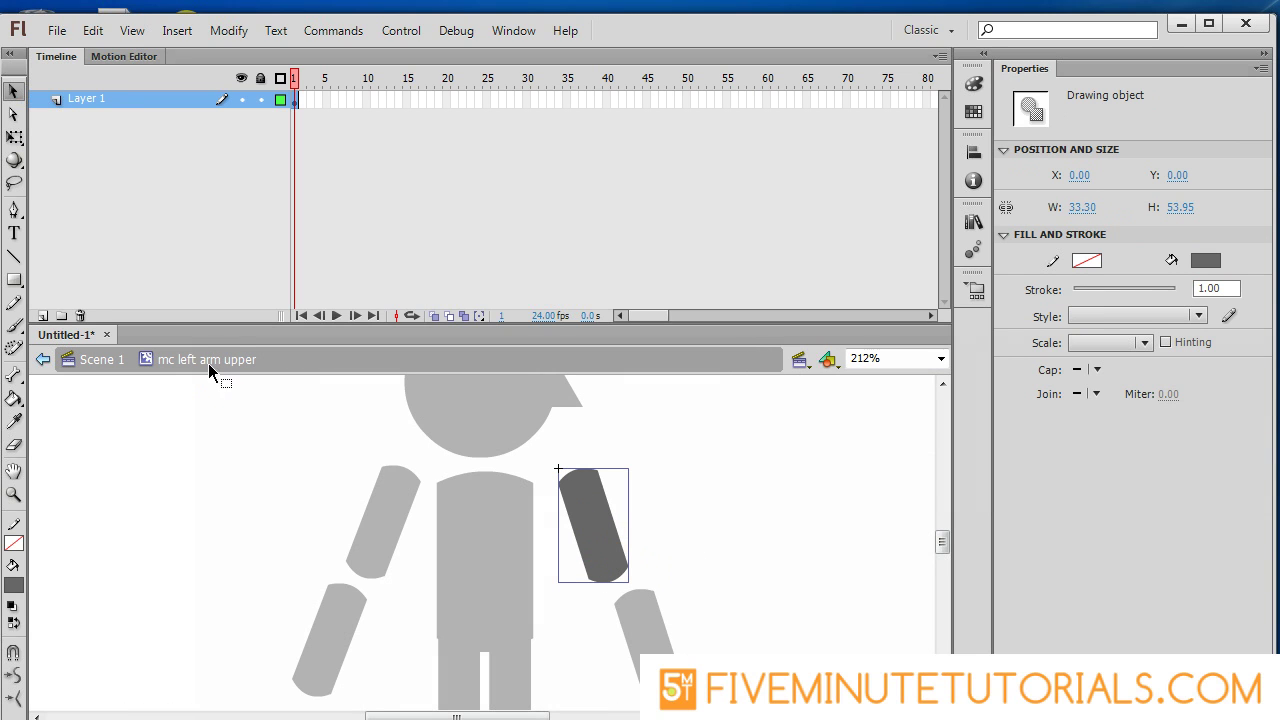
mouse_move(588, 521)
mouse_down()
mouse_move(576, 512)
mouse_move(612, 518)
mouse_move(572, 510)
mouse_up()
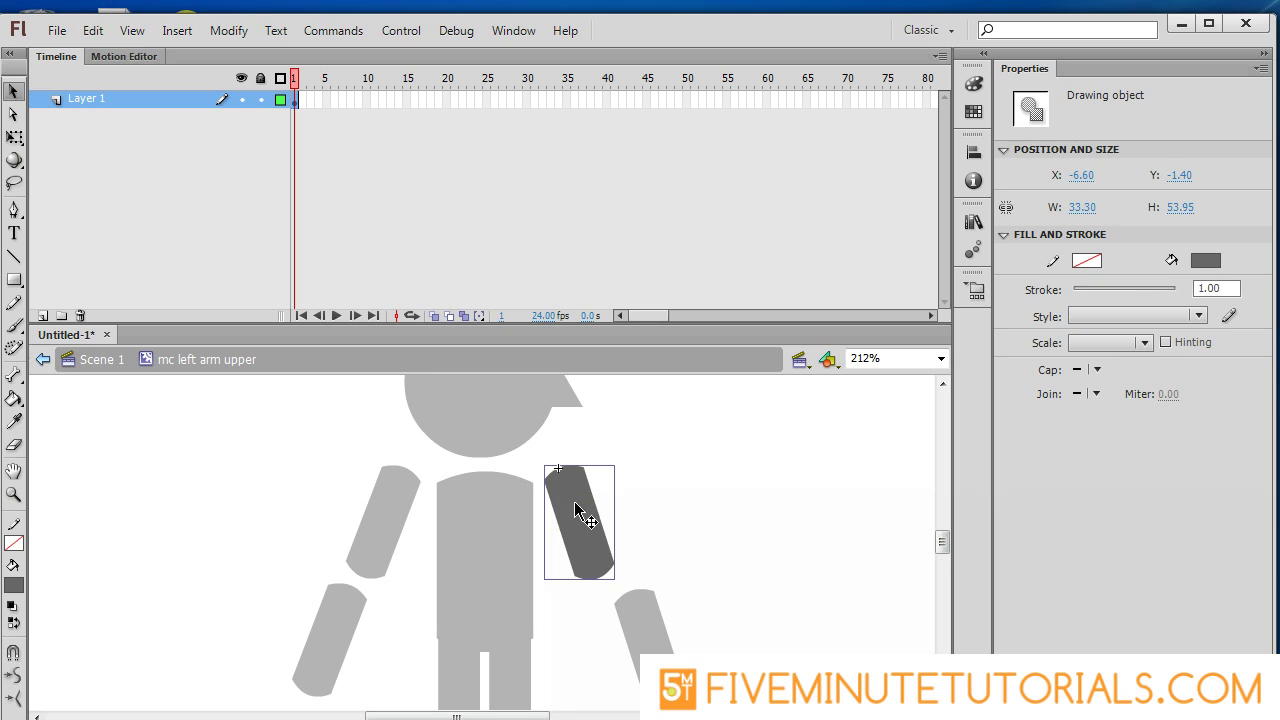
click(567, 480)
click(101, 360)
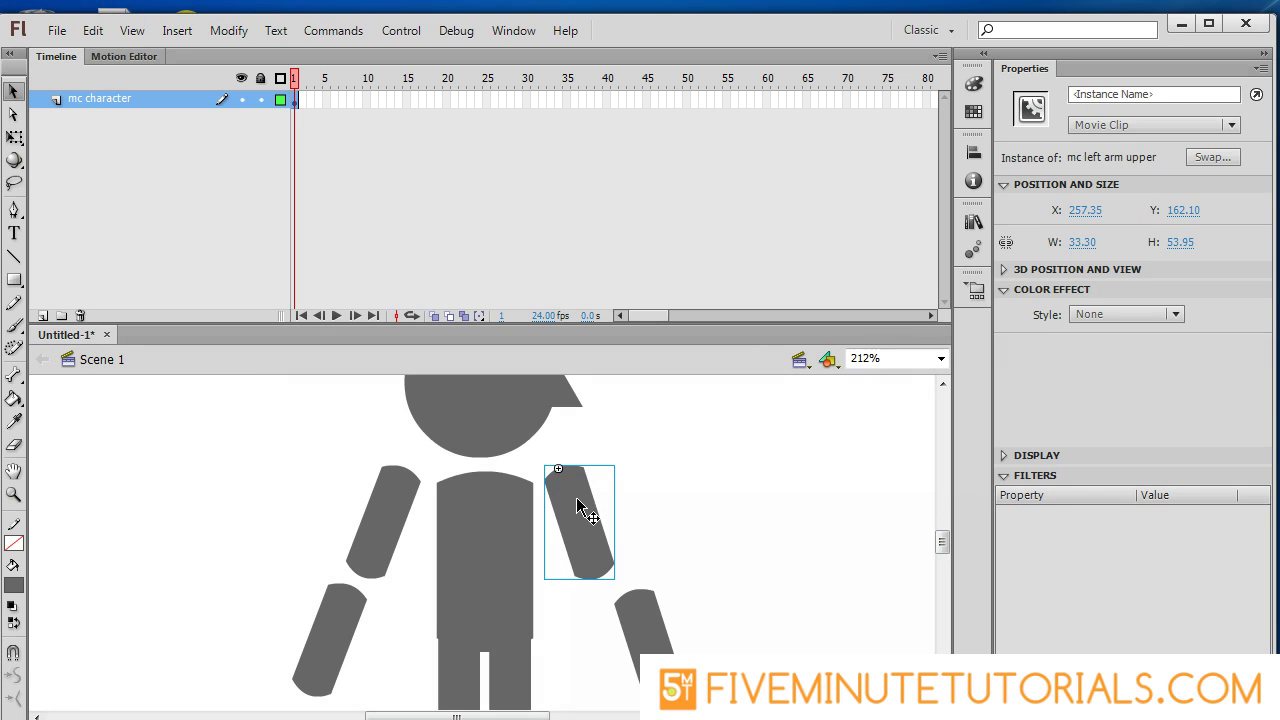
Move the upper arm onto the body's shoulder and rotate it outward
drag(576, 521, 555, 521)
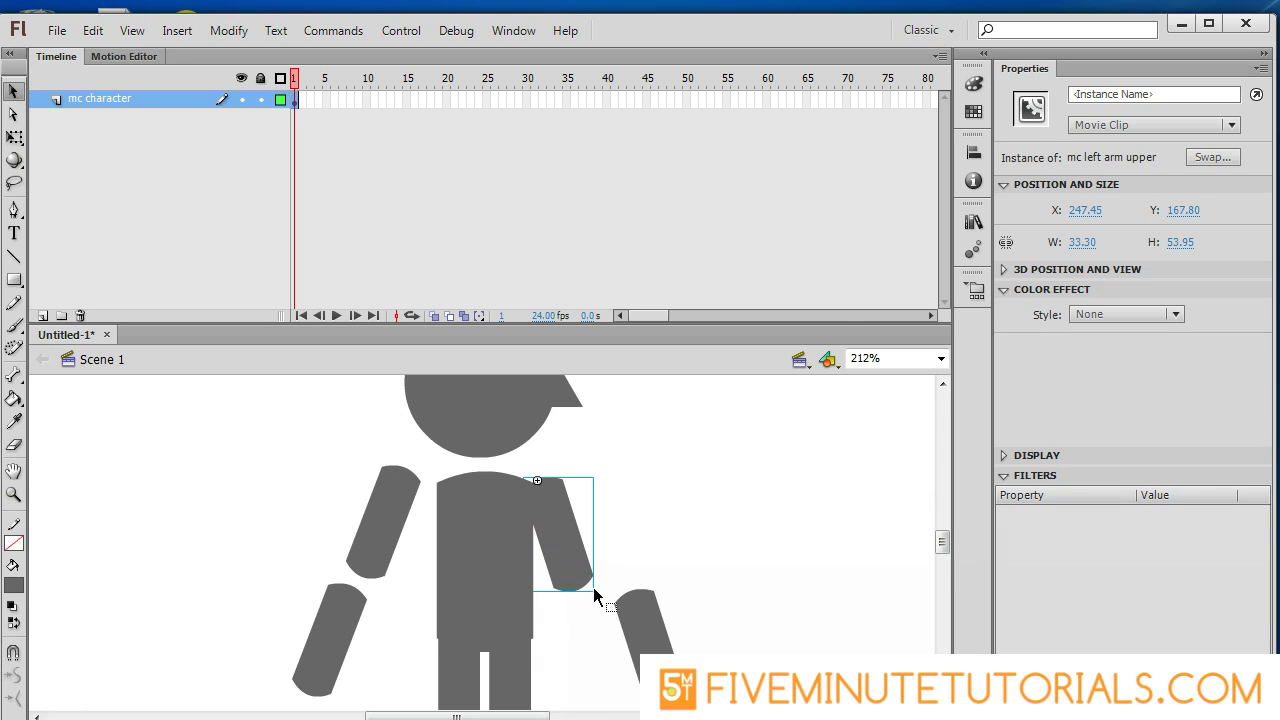
key(q)
drag(603, 594, 628, 565)
Shift the artwork left inside the 'mc left arm ower' symbol and return to Scene 1
click(674, 550)
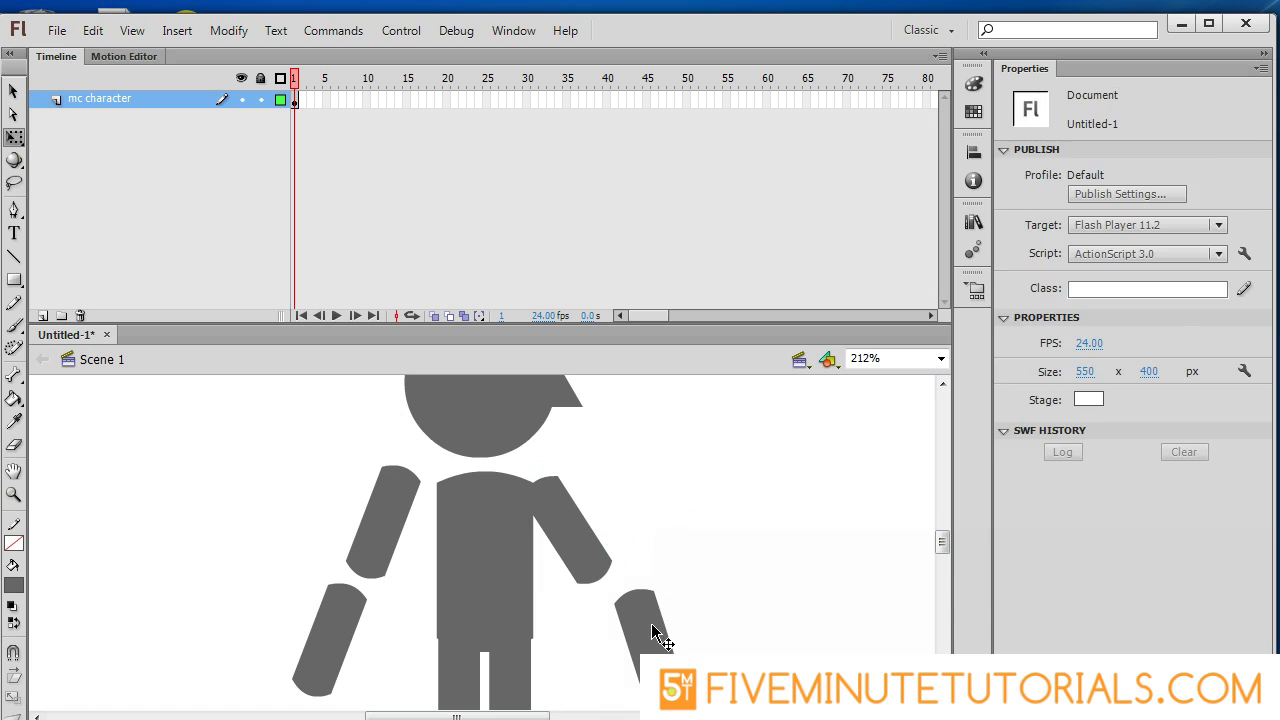
click(648, 650)
double_click(648, 650)
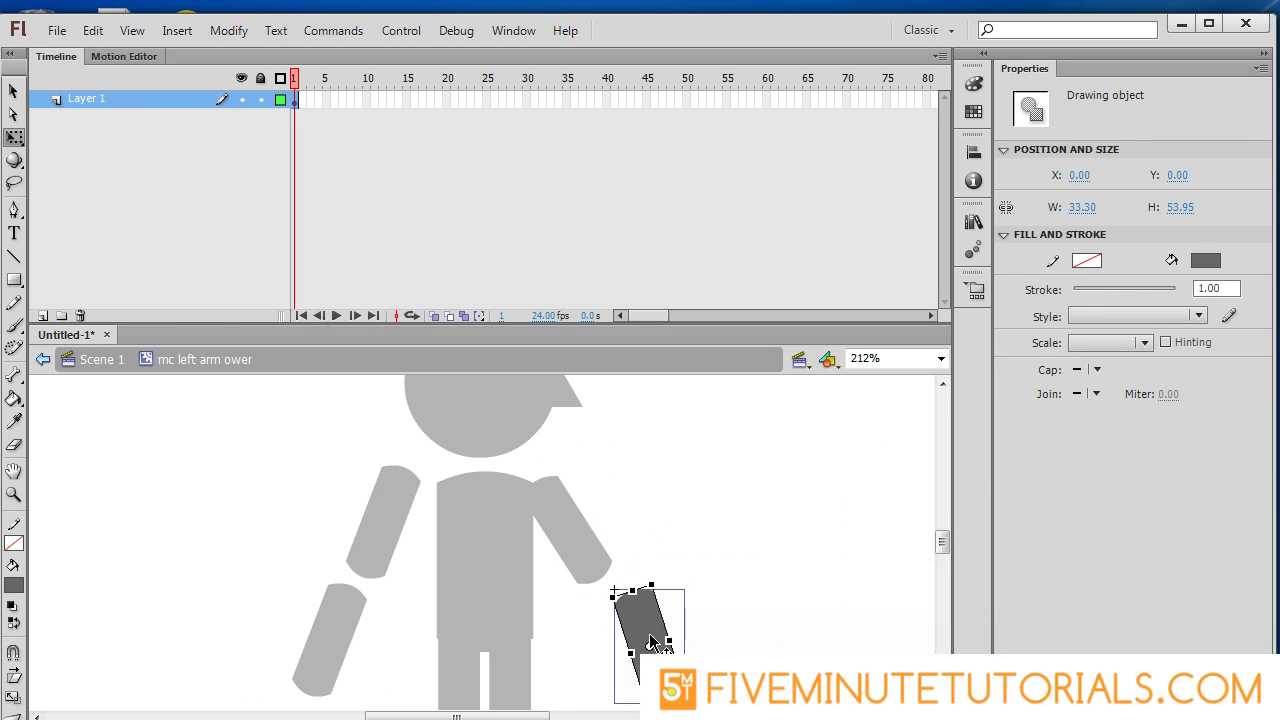
key(v)
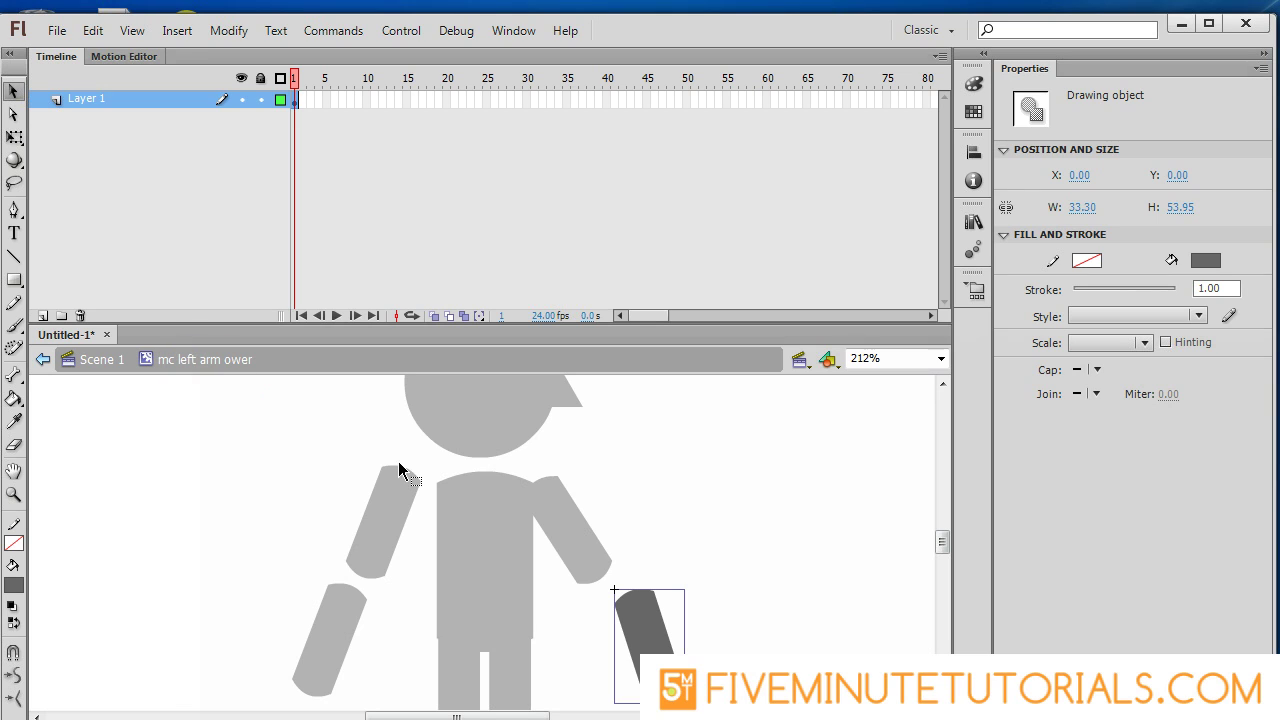
drag(645, 640, 629, 636)
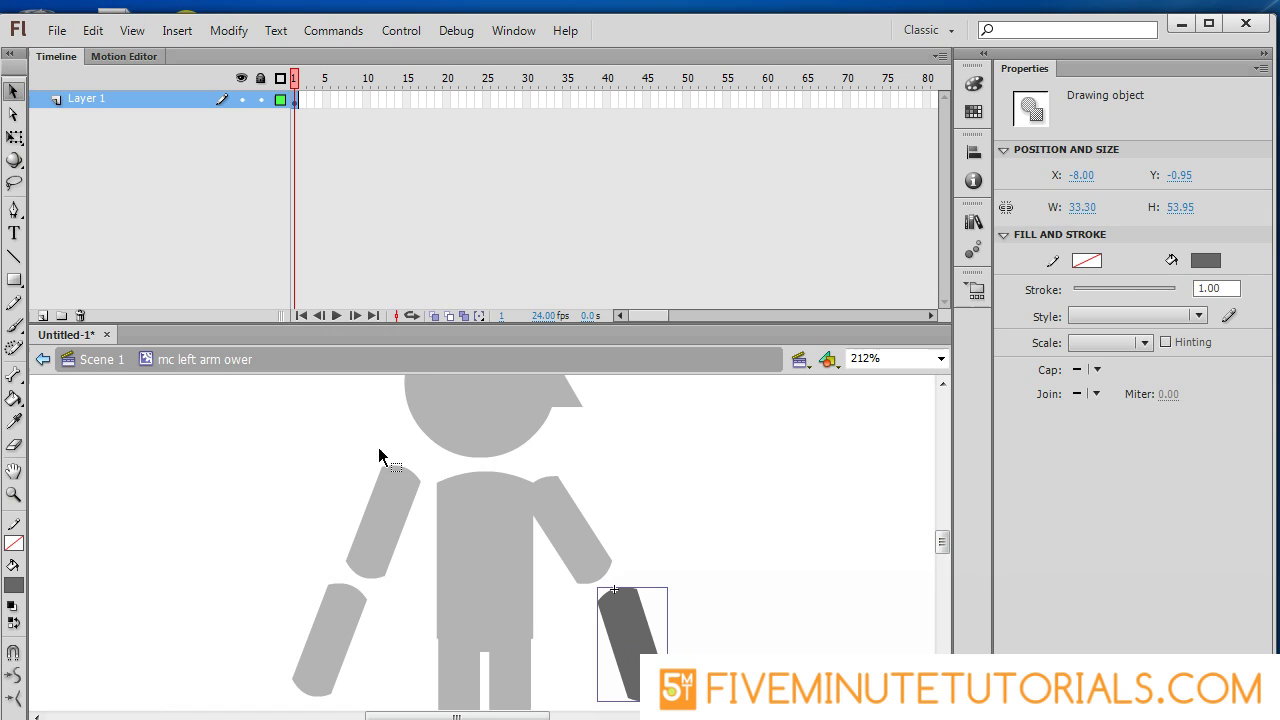
click(102, 364)
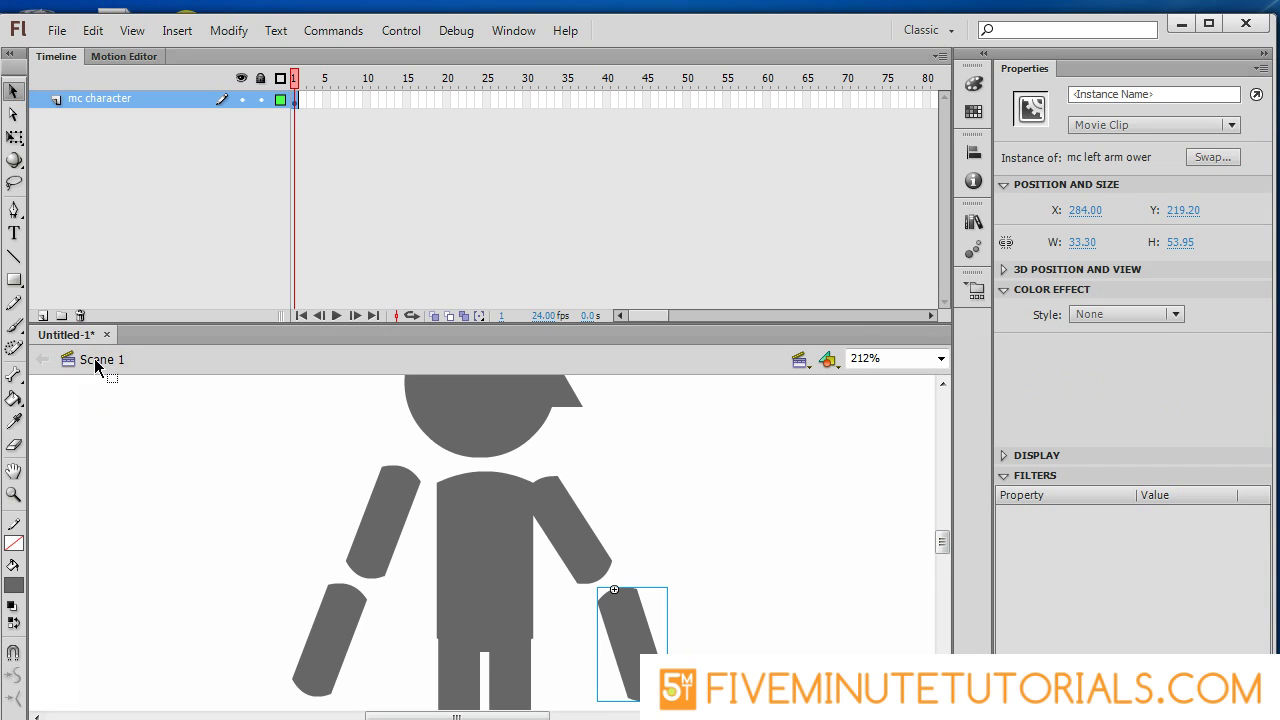
Attach the lower arm at the elbow and rotate it to follow the upper arm, using outline view briefly
drag(612, 606, 591, 575)
click(280, 80)
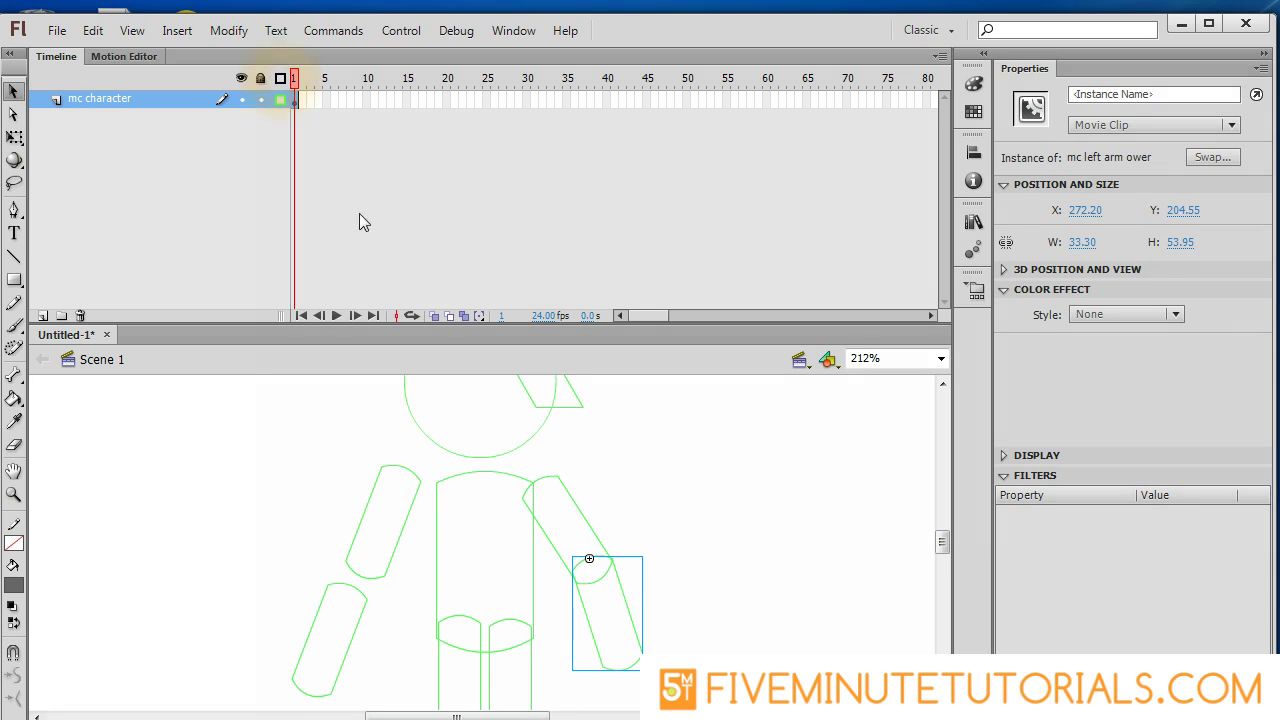
key(q)
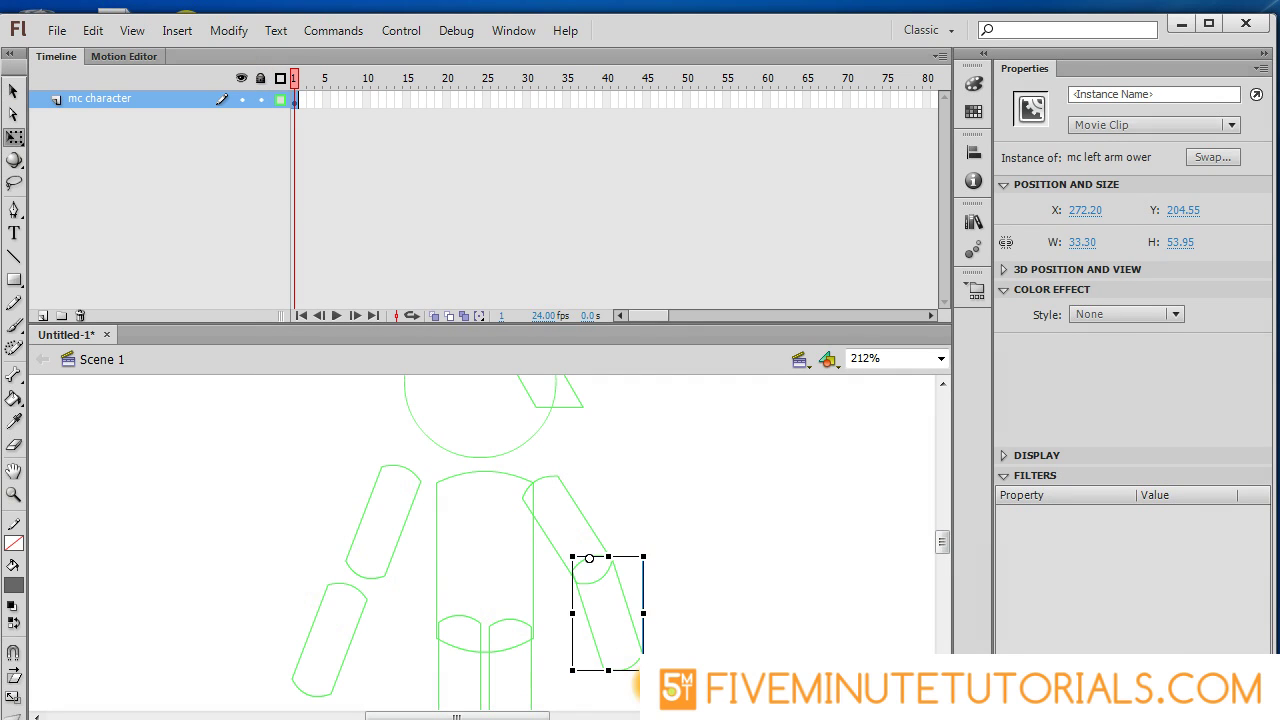
drag(645, 672, 651, 606)
click(696, 610)
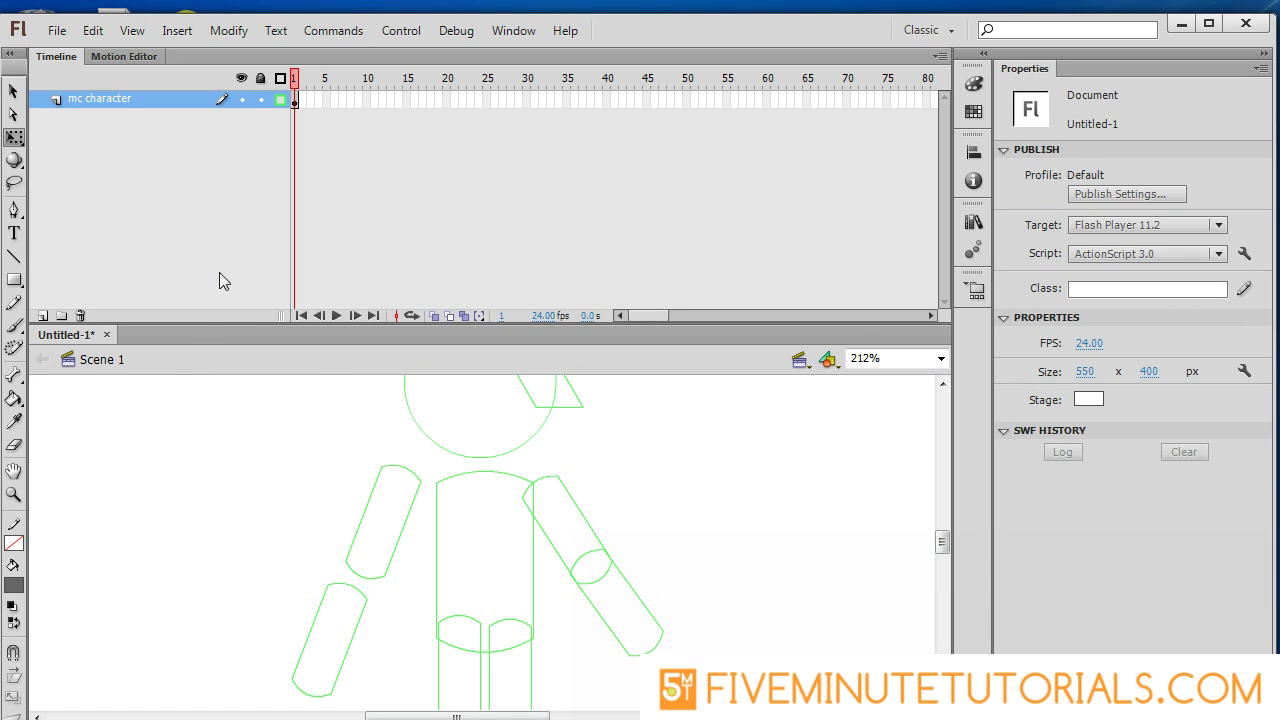
click(280, 78)
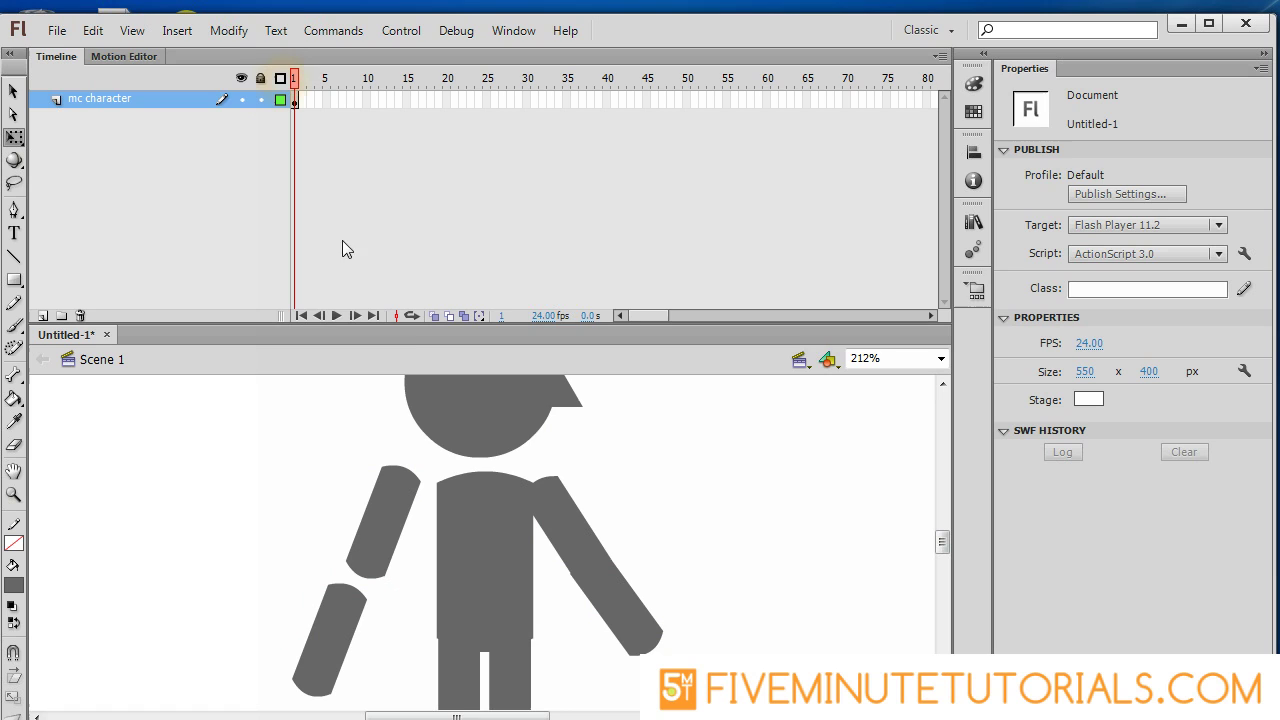
Offset the right upper arm drawing inside its clip to align with the registration point
click(394, 514)
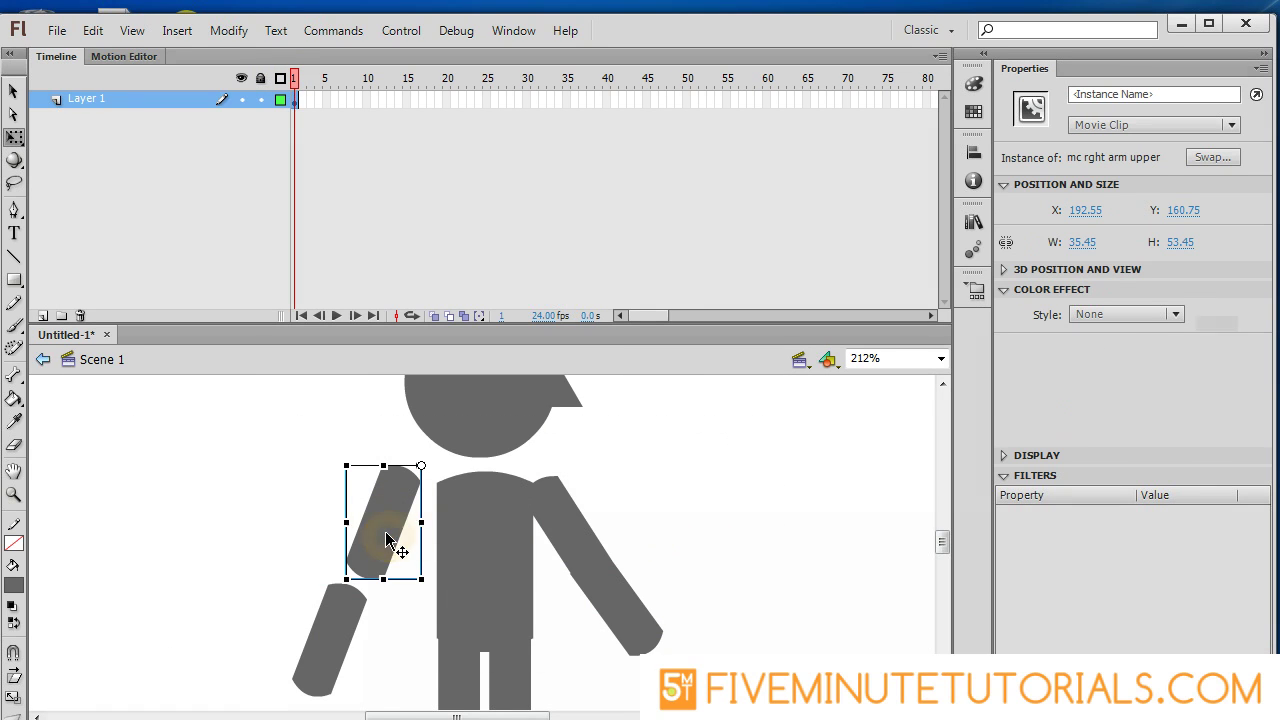
double_click(390, 535)
mouse_move(392, 518)
mouse_down()
mouse_move(414, 495)
mouse_move(401, 523)
mouse_up()
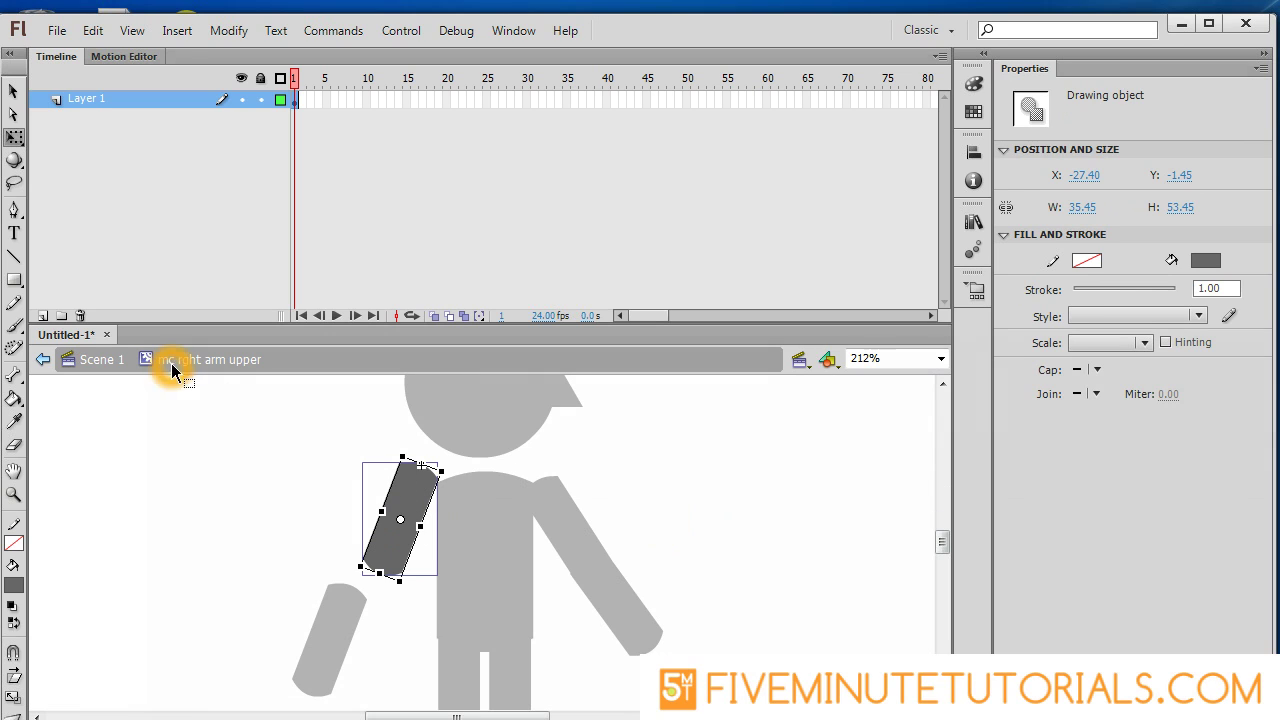
click(260, 366)
click(400, 522)
click(400, 522)
click(400, 522)
click(102, 360)
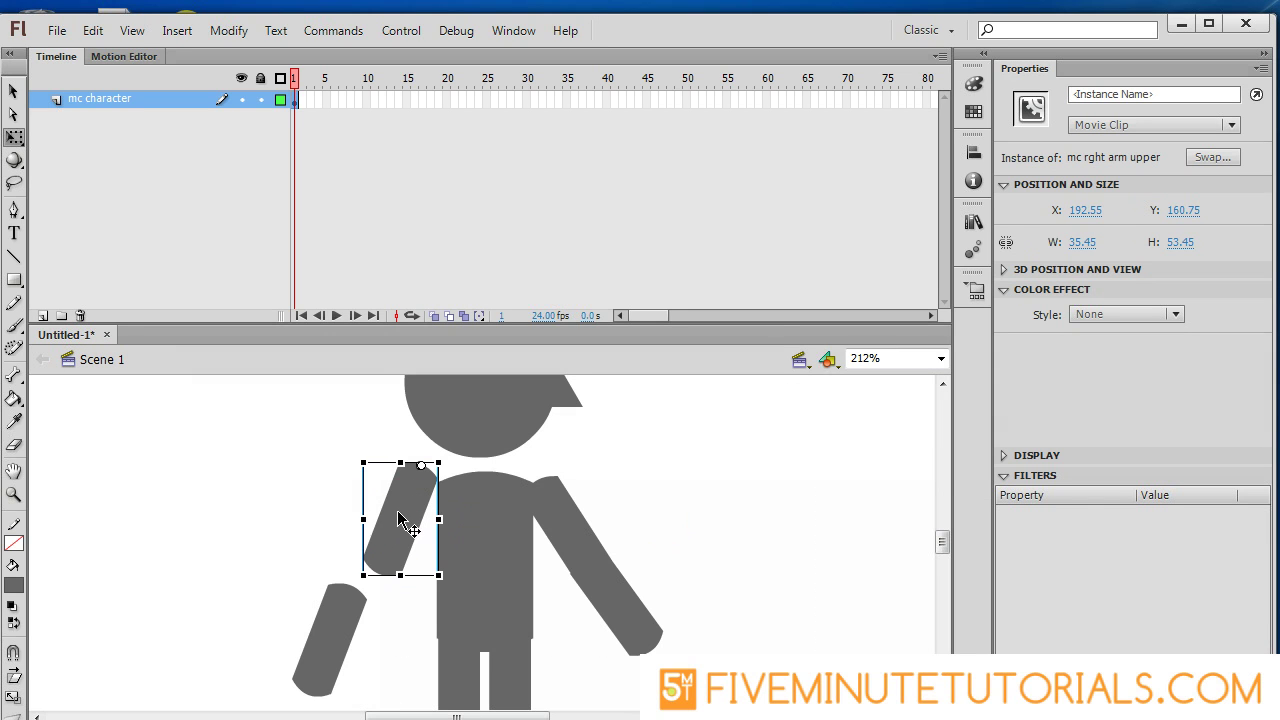
Offset the right lower arm drawing inside its clip and return to Scene 1
click(349, 628)
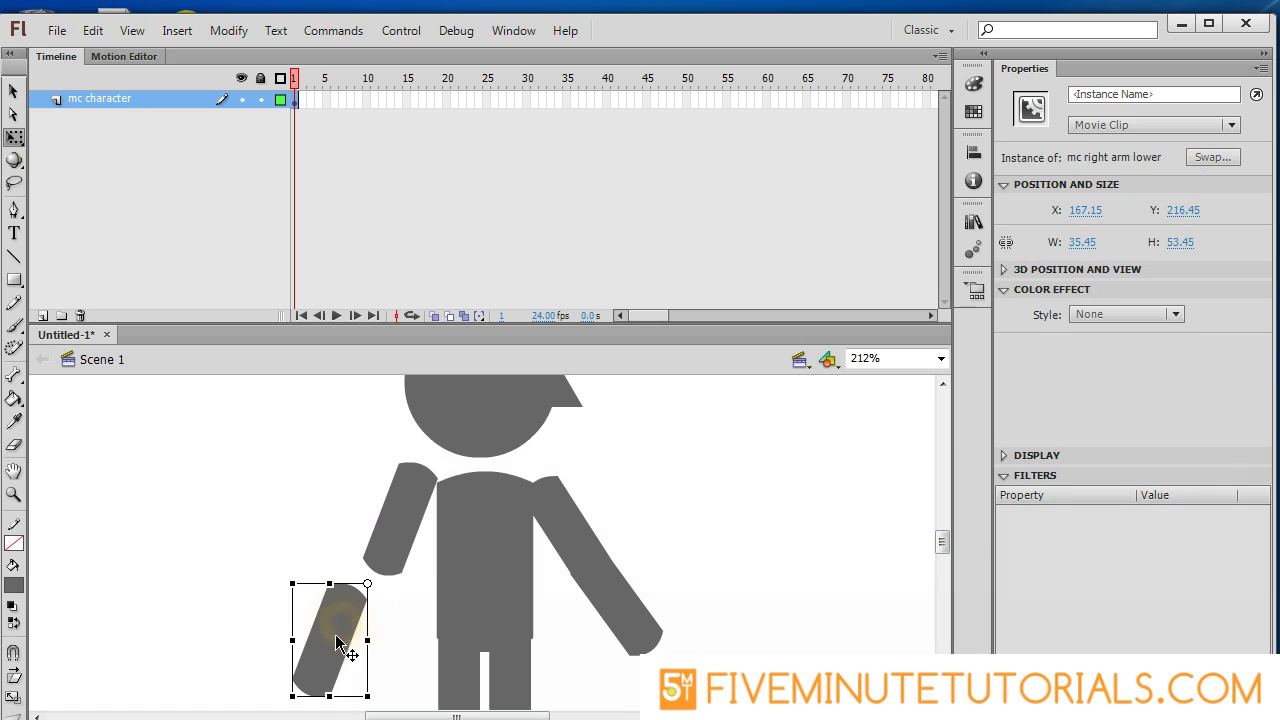
double_click(347, 620)
drag(346, 618, 372, 590)
click(67, 358)
Pan down and move the left lower leg under its upper leg
click(682, 560)
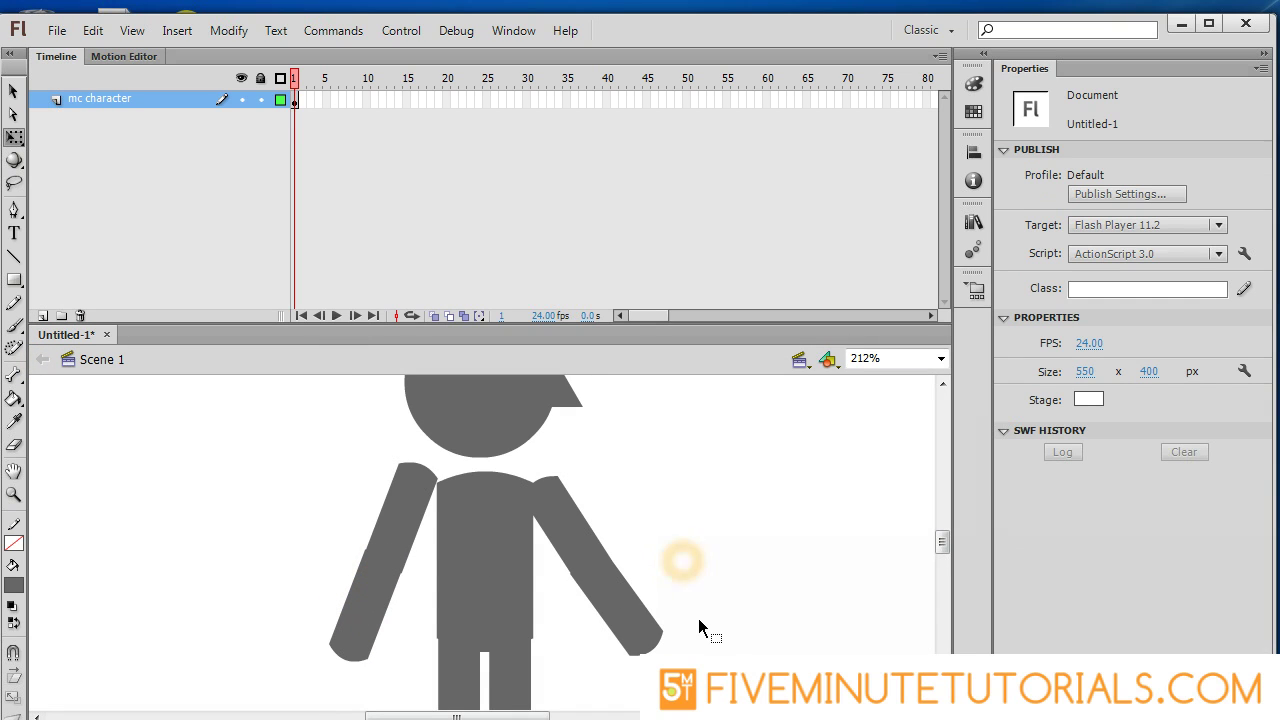
drag(691, 634, 694, 529)
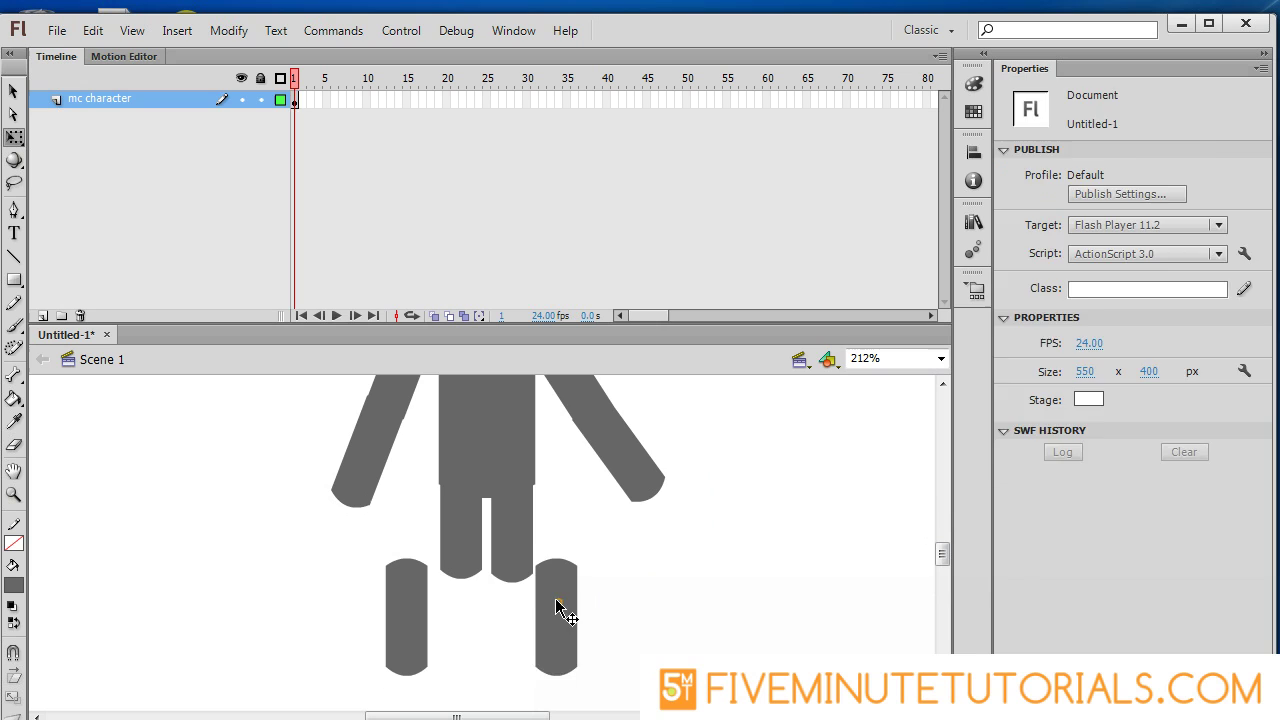
drag(557, 610, 510, 622)
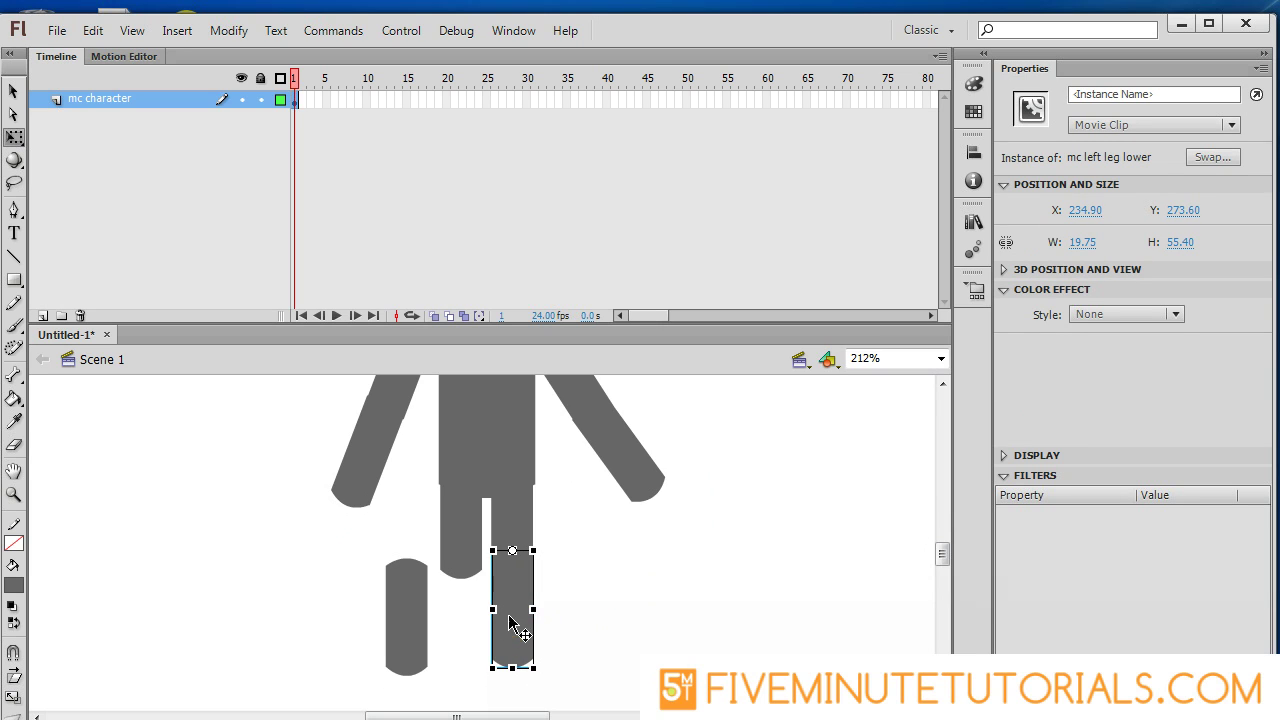
click(279, 82)
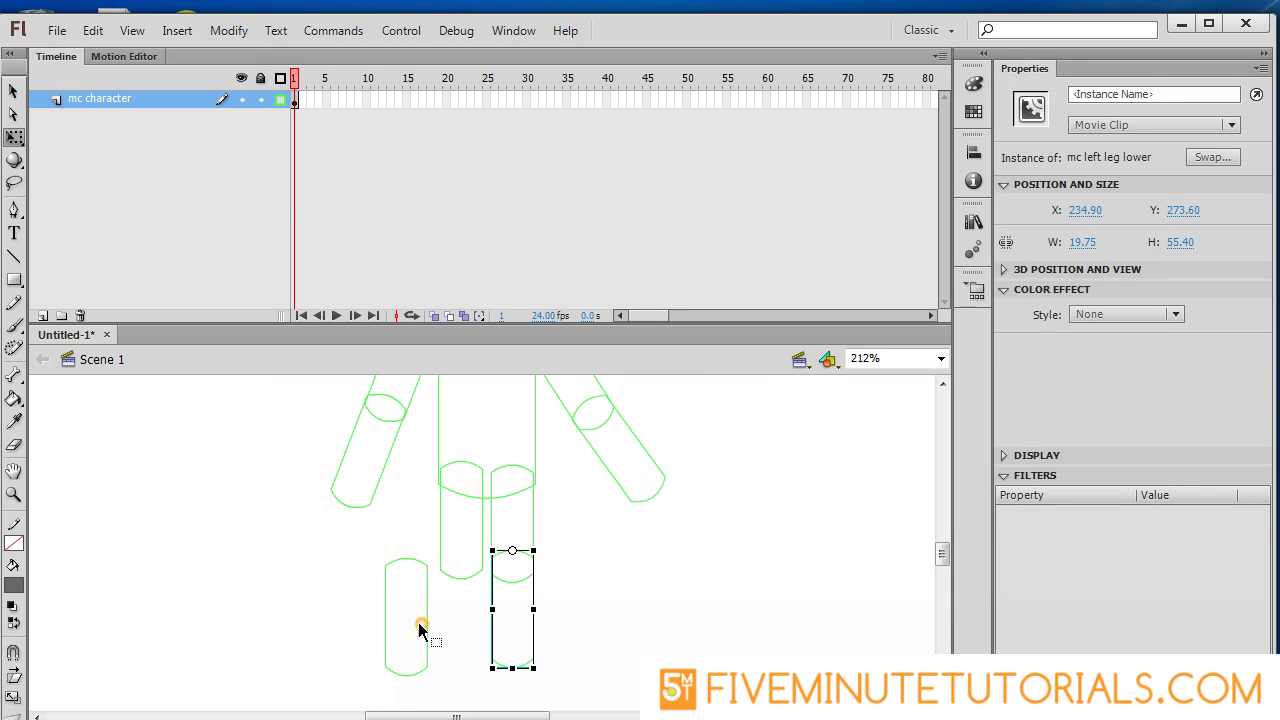
click(420, 628)
Place the right lower leg under its upper leg, then zoom out to center the whole character
click(427, 619)
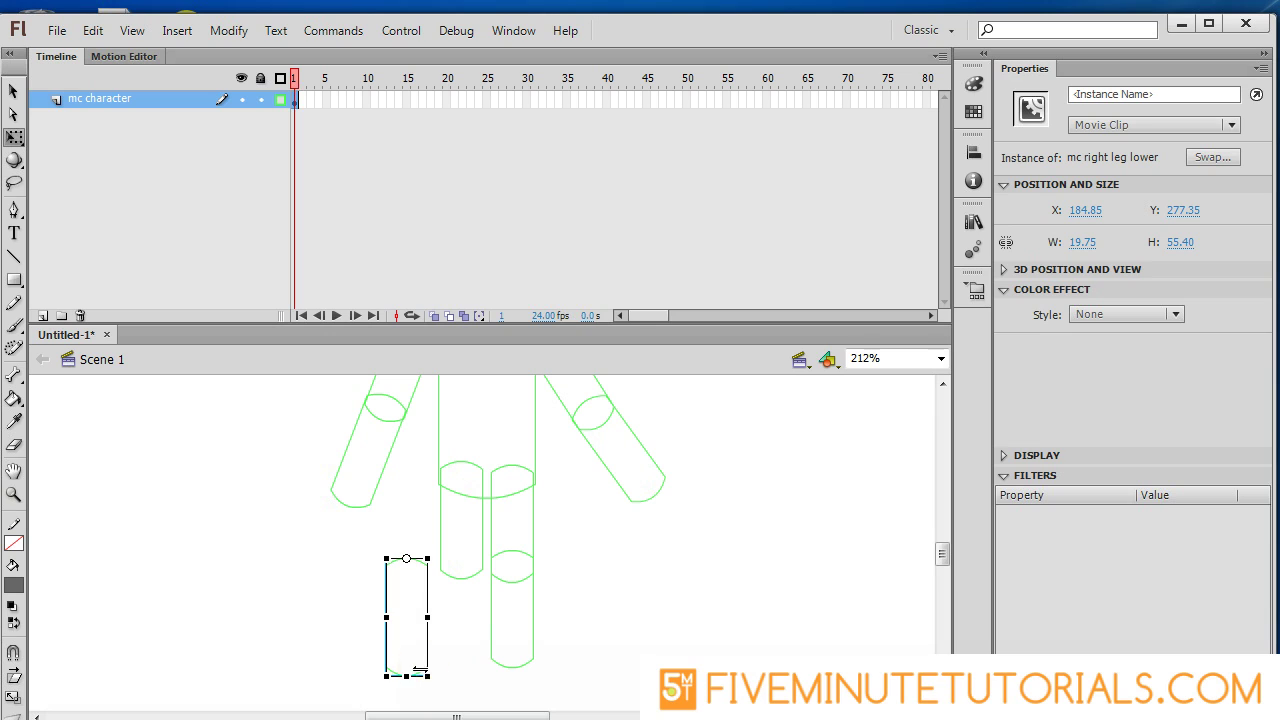
click(418, 672)
click(412, 598)
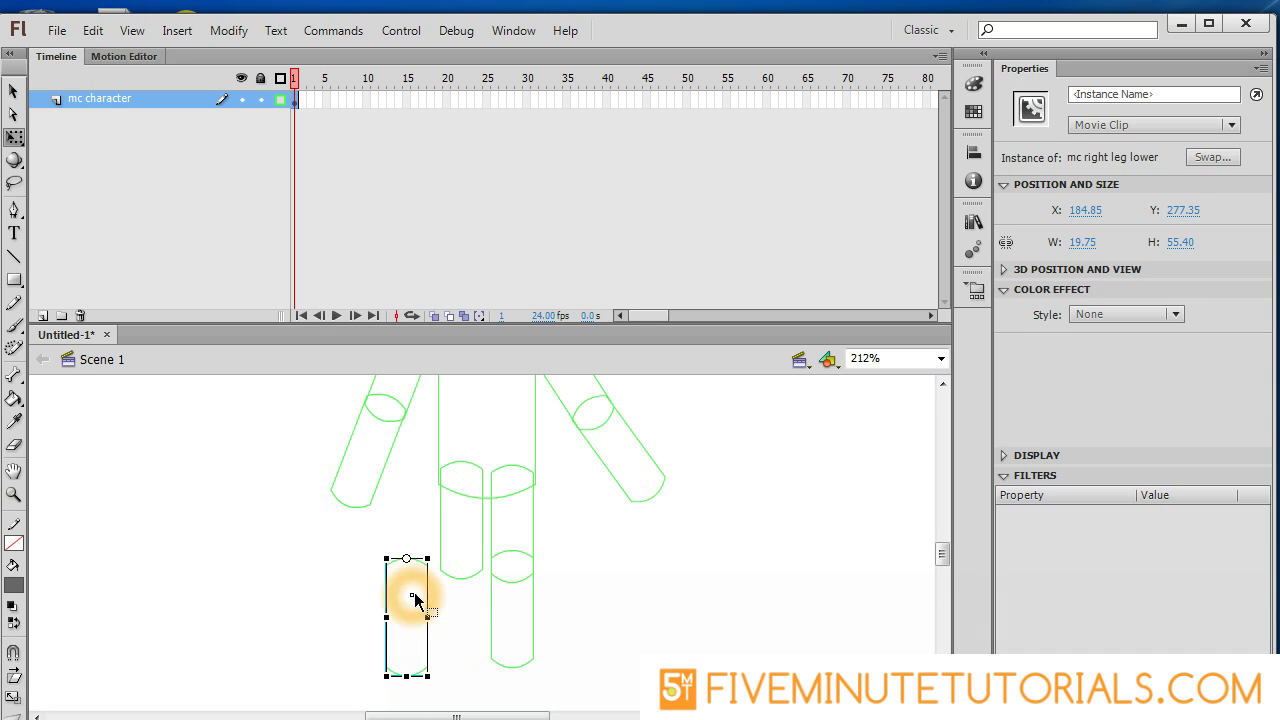
click(279, 84)
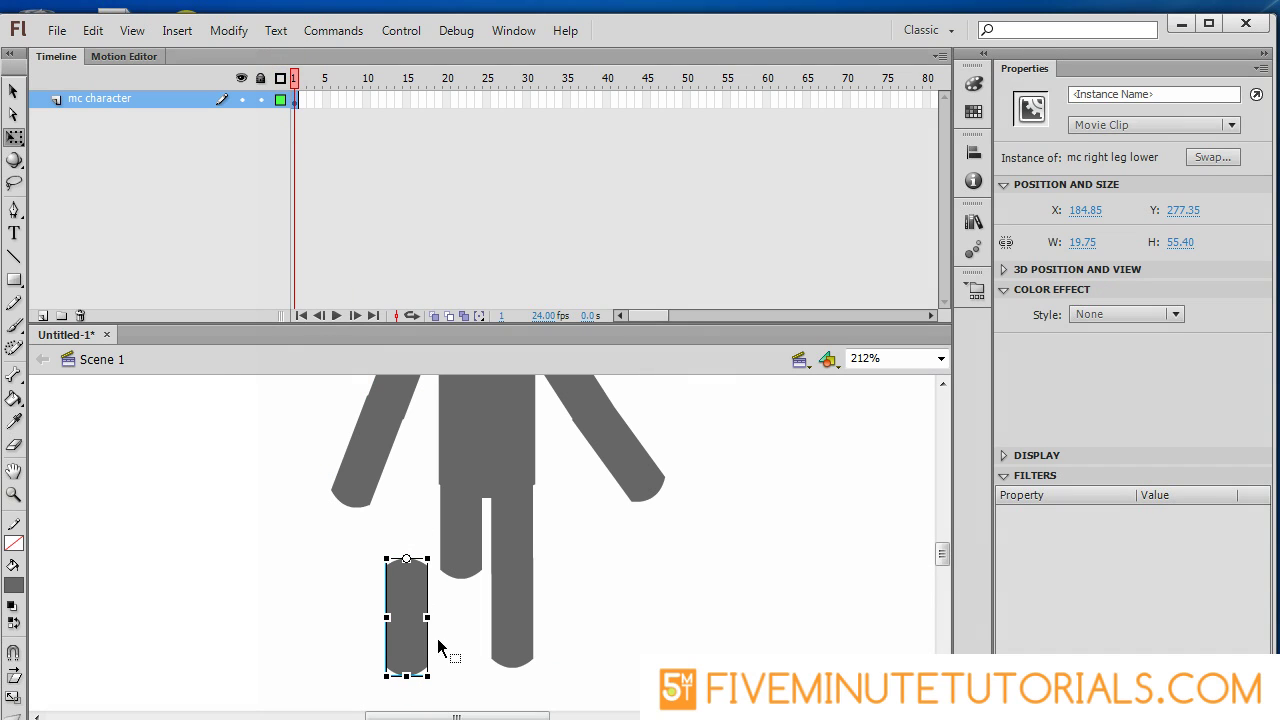
drag(416, 593, 466, 582)
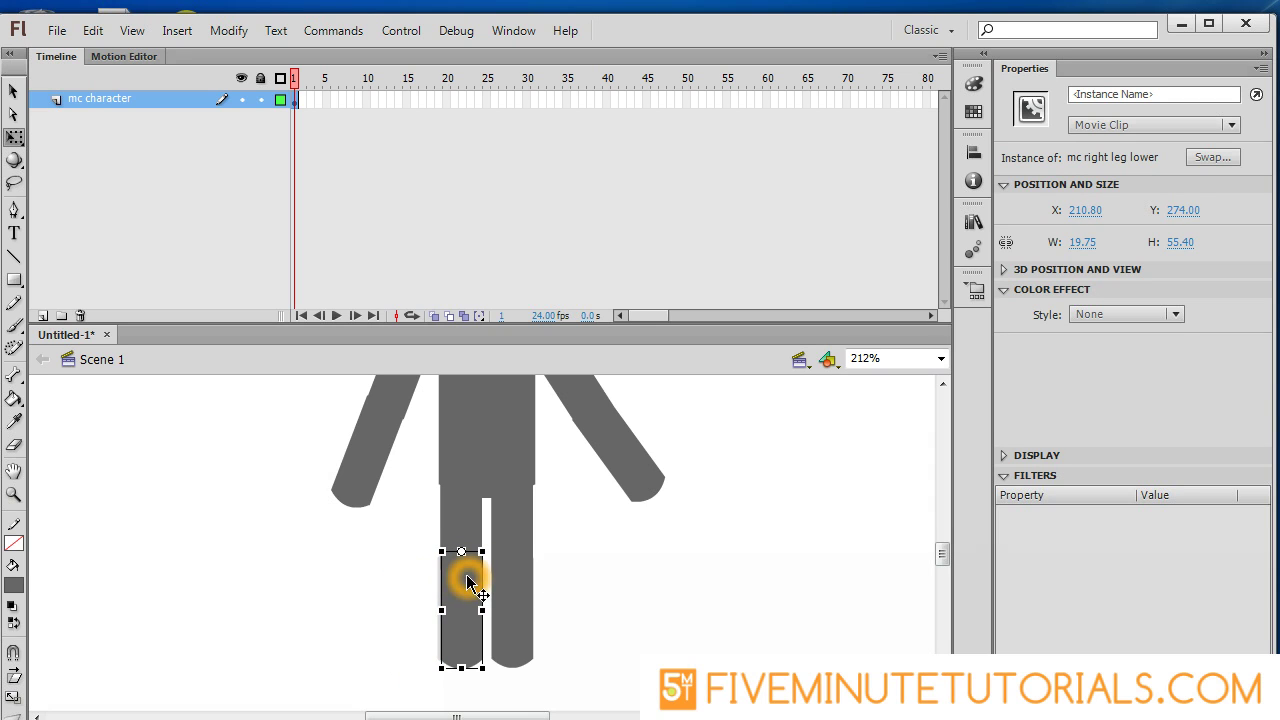
click(596, 595)
key(ctrl+minus)
drag(614, 520, 625, 552)
Select both pieces of the right arm and zoom in on them
drag(401, 489, 455, 558)
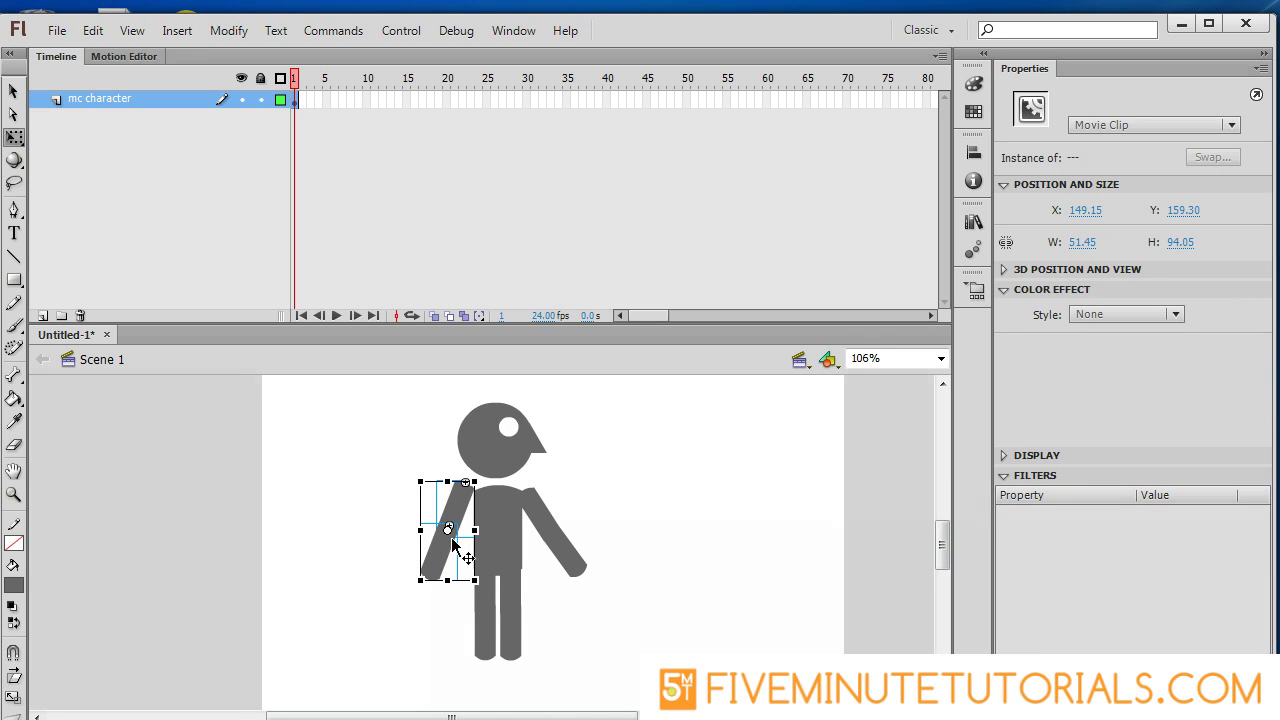
key(z)
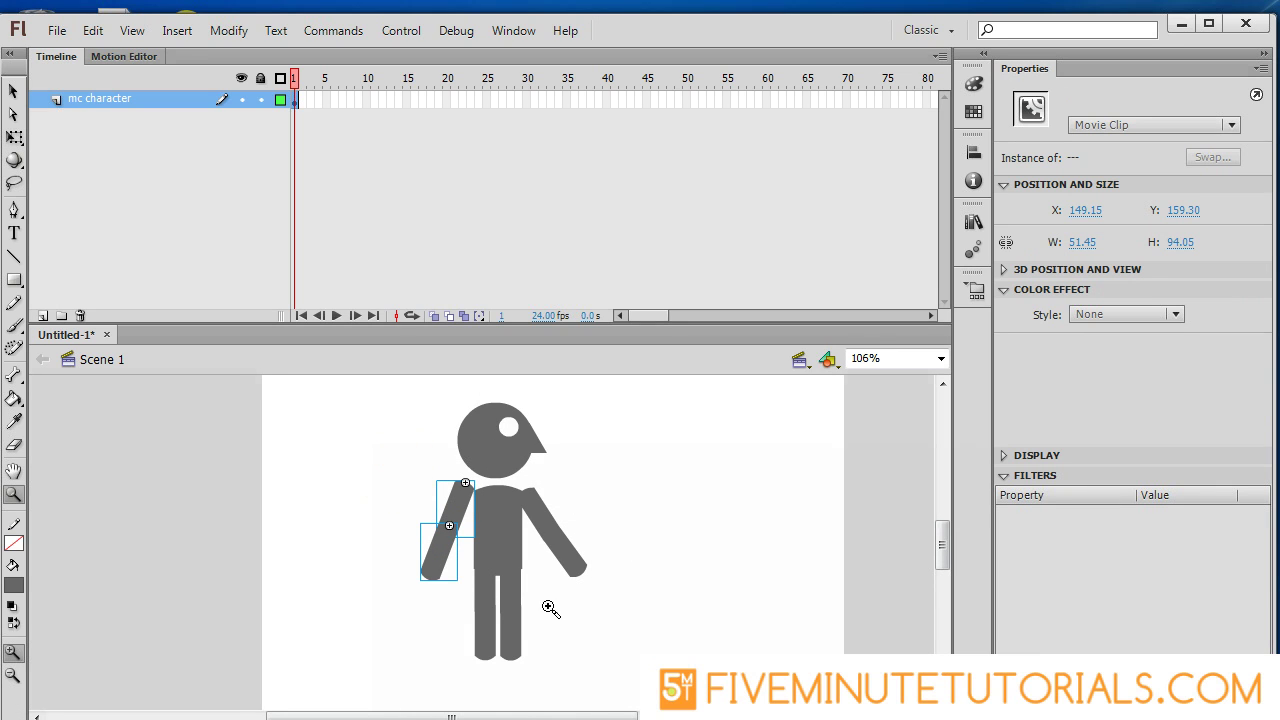
click(534, 546)
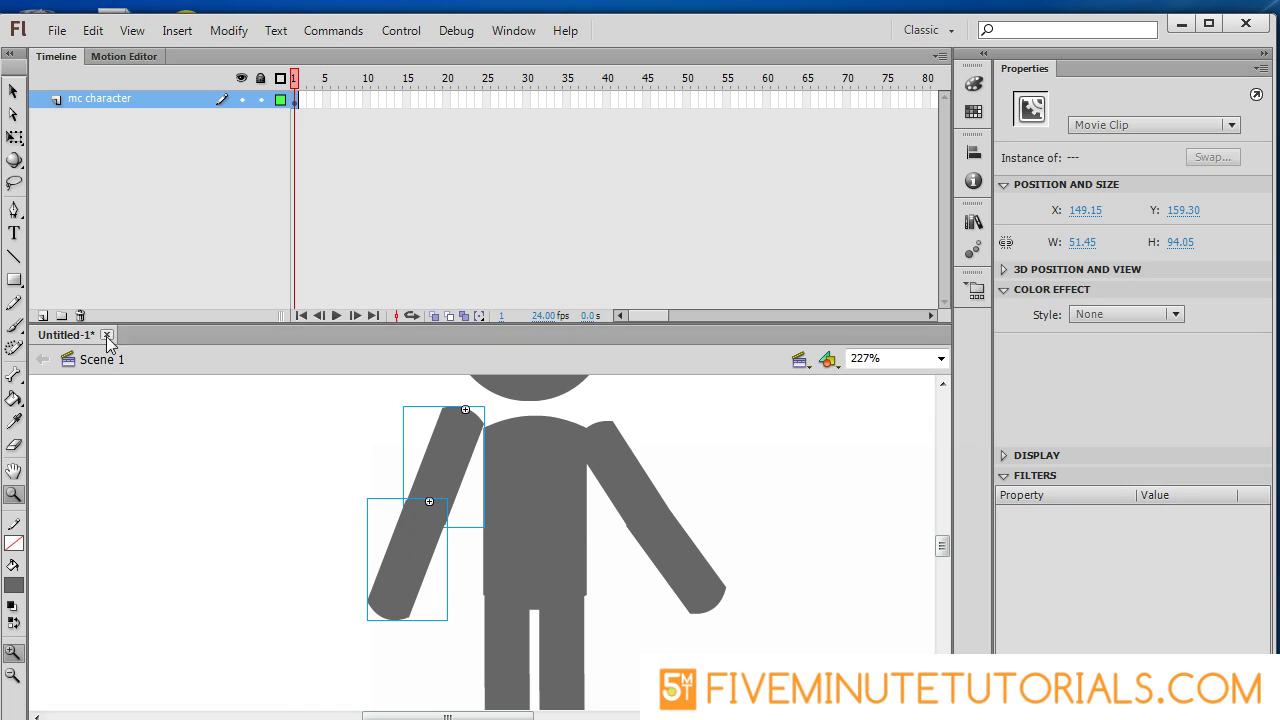
click(13, 91)
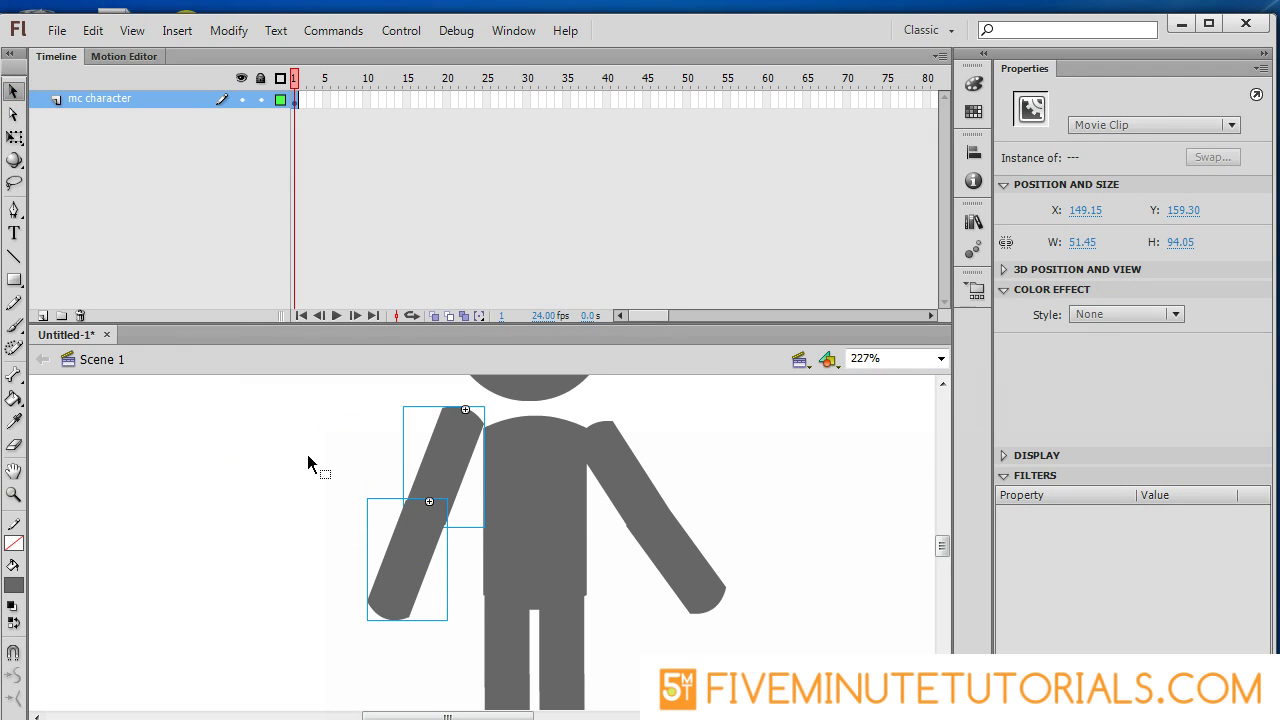
Move the arm's pivot to the shoulder, rotate the arm, and seat it against the torso
key(q)
drag(420, 518, 426, 513)
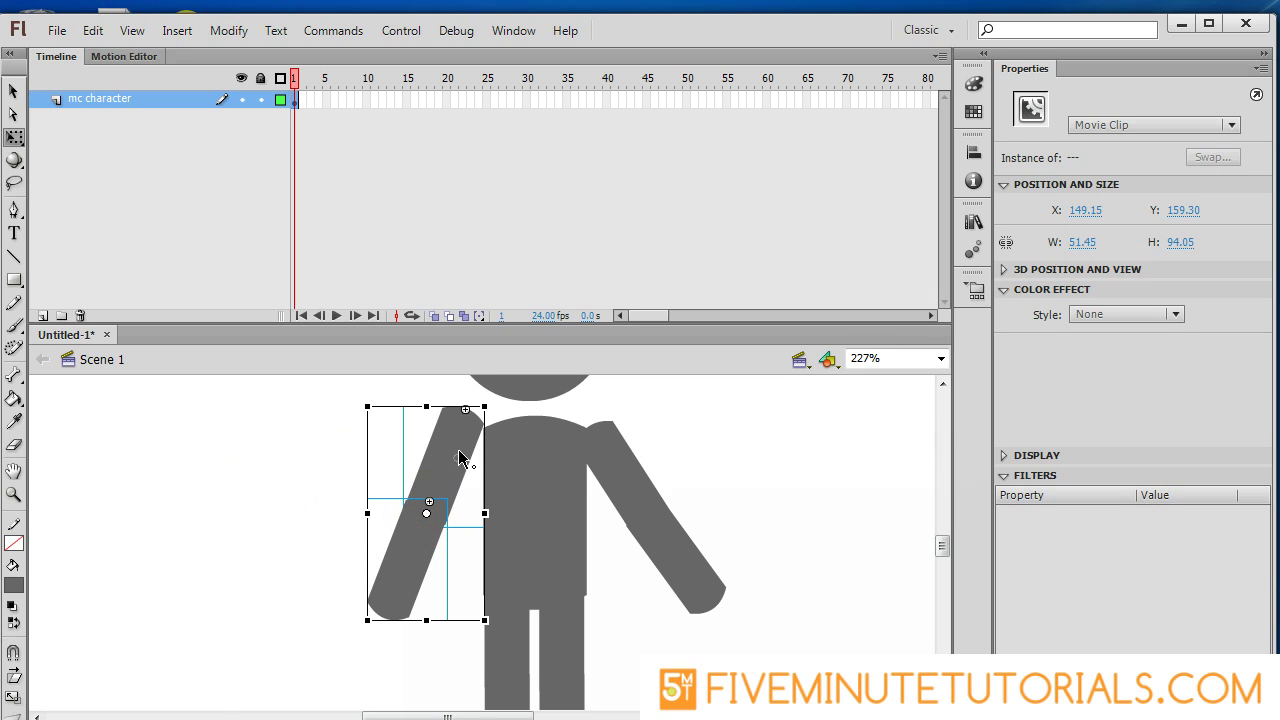
drag(461, 433, 466, 410)
drag(352, 647, 360, 610)
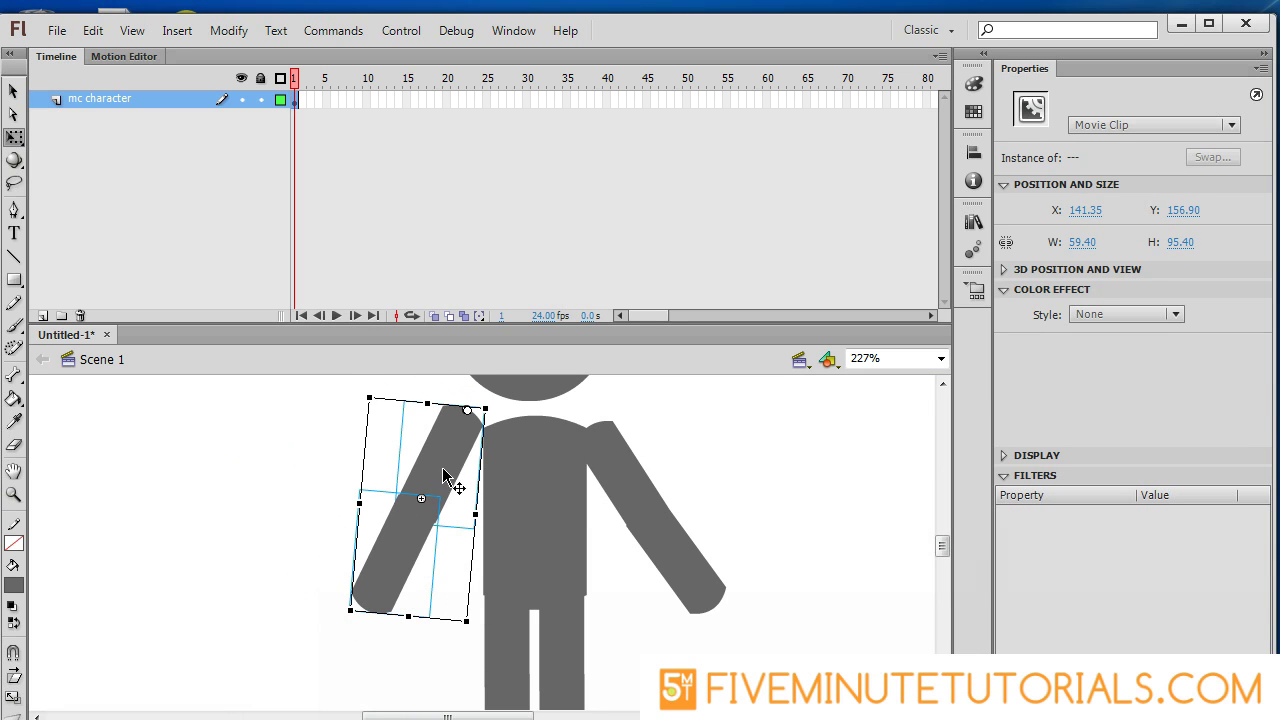
drag(457, 486, 451, 490)
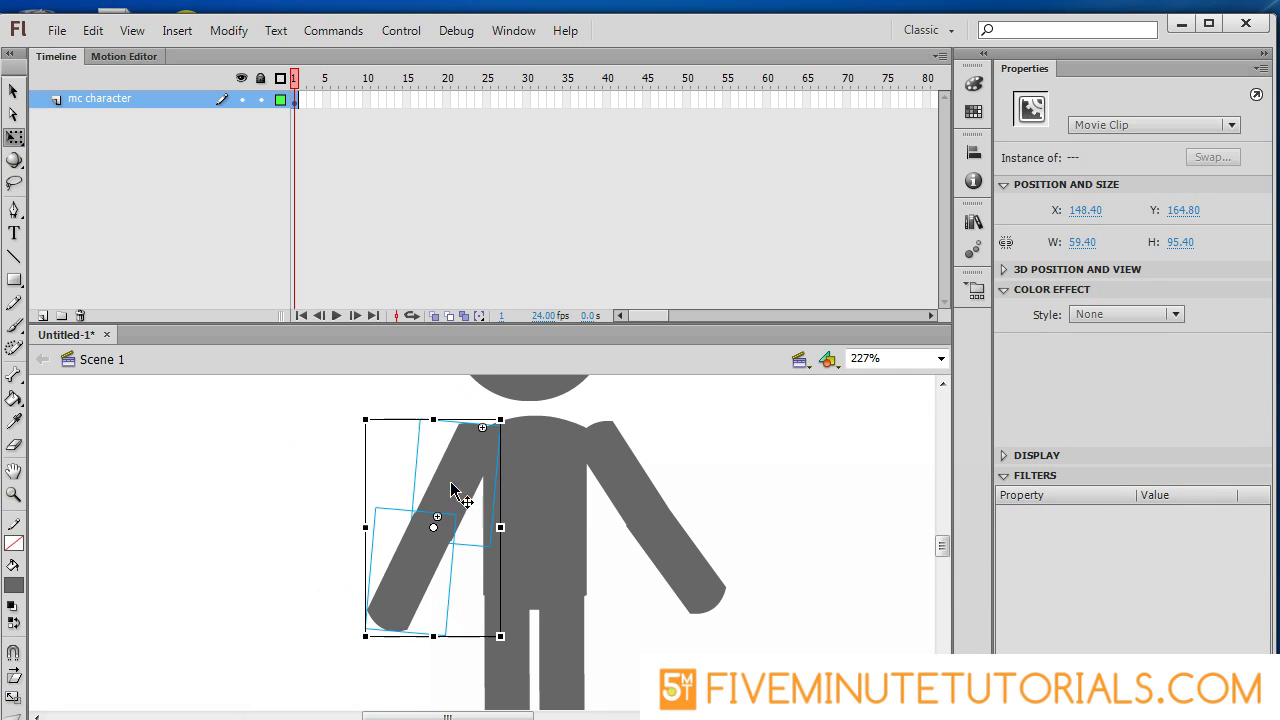
click(337, 465)
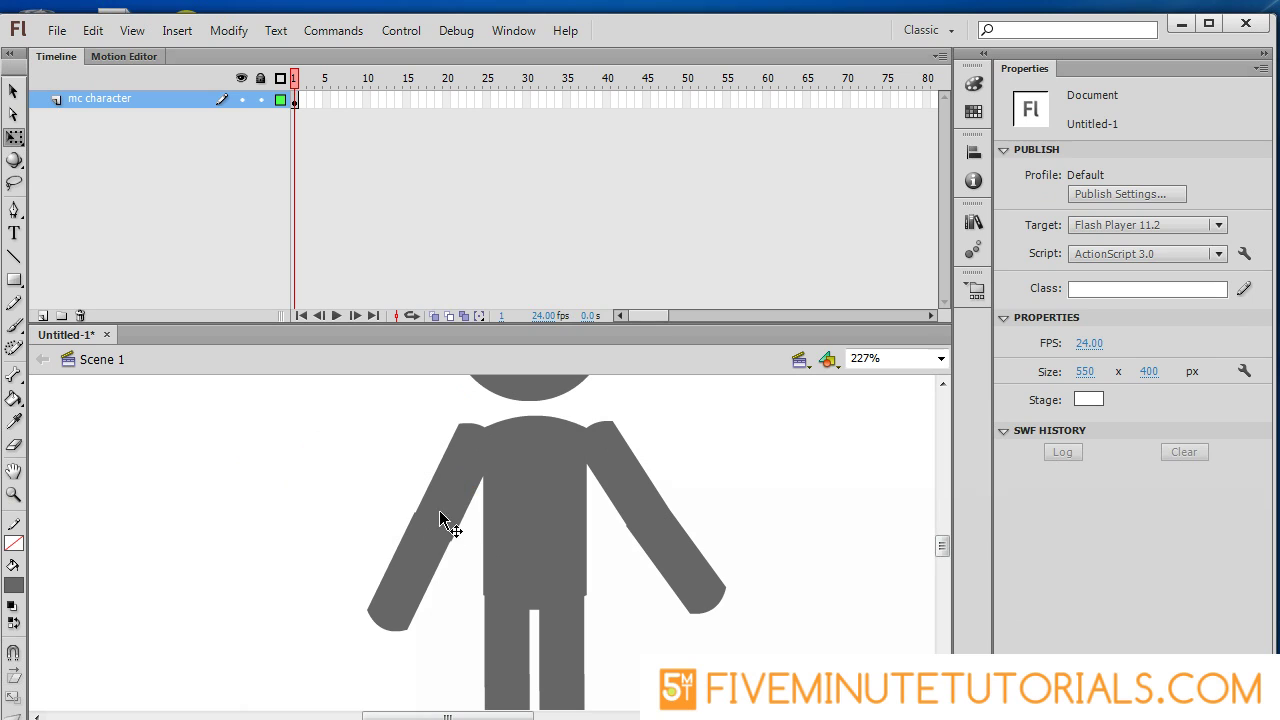
click(528, 491)
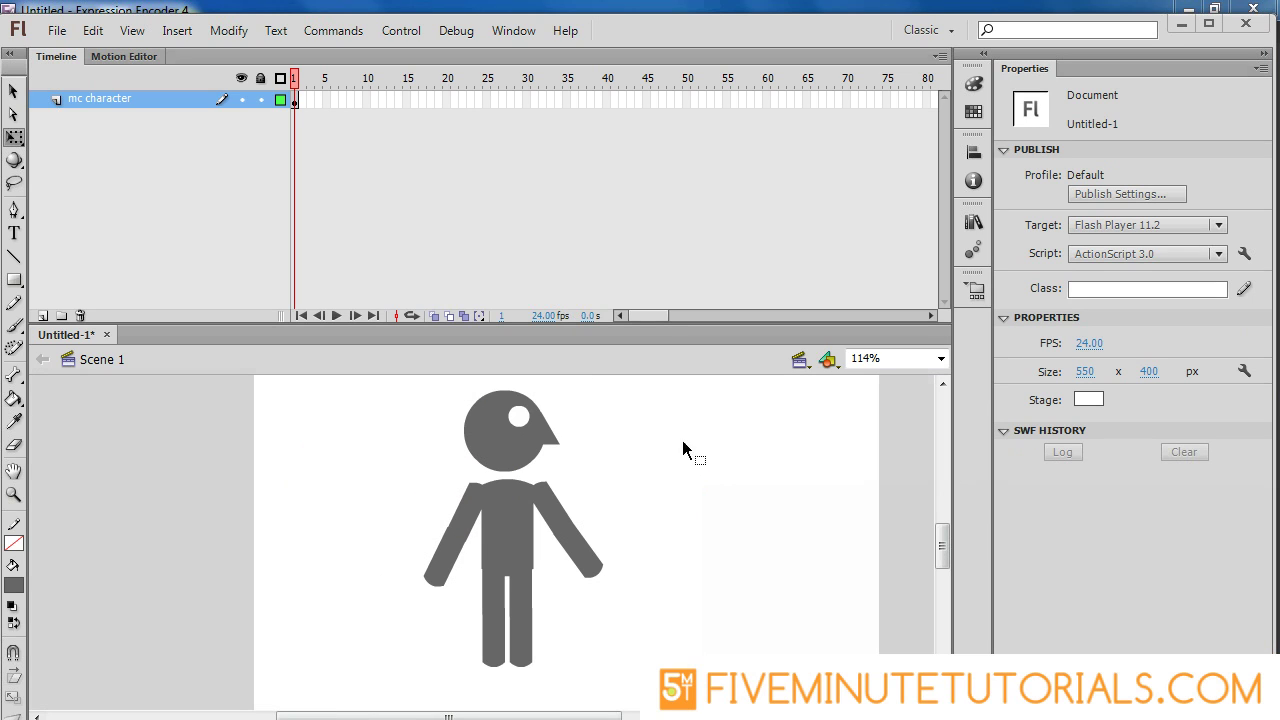
Convert every selected body part into one Movie Clip symbol named 'mc character'
drag(683, 441, 373, 648)
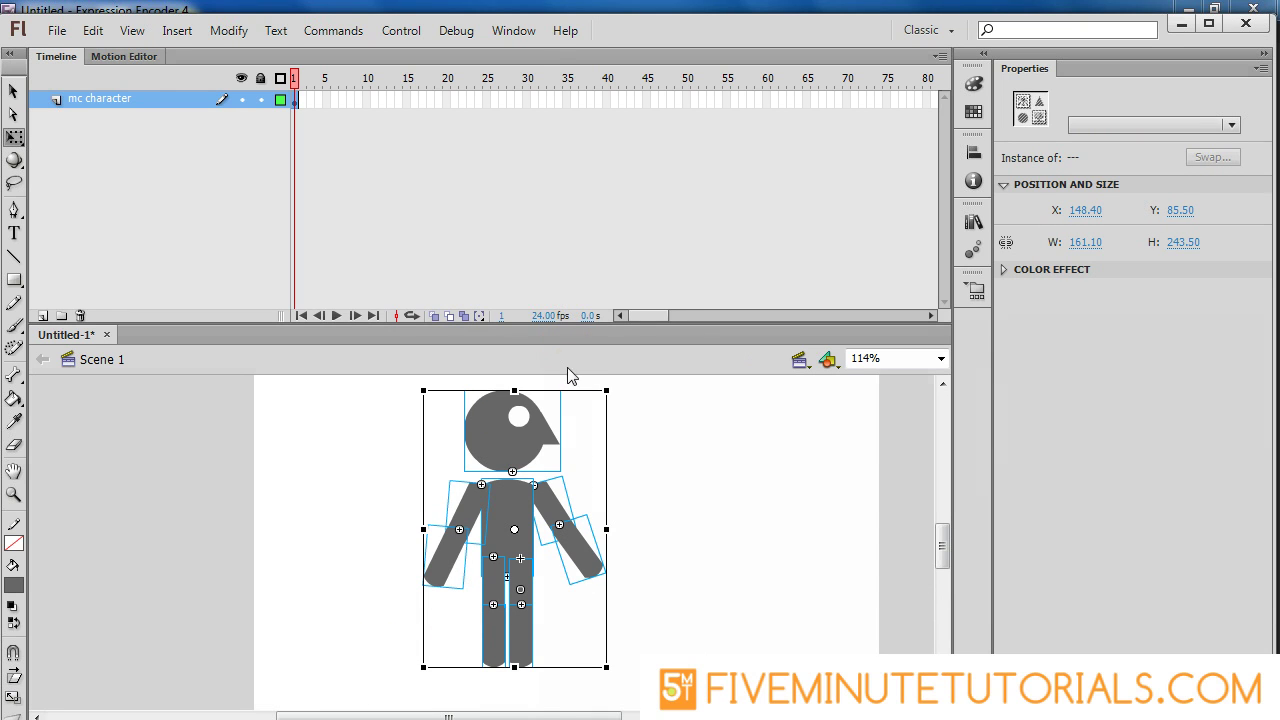
key(F8)
text(mc character)
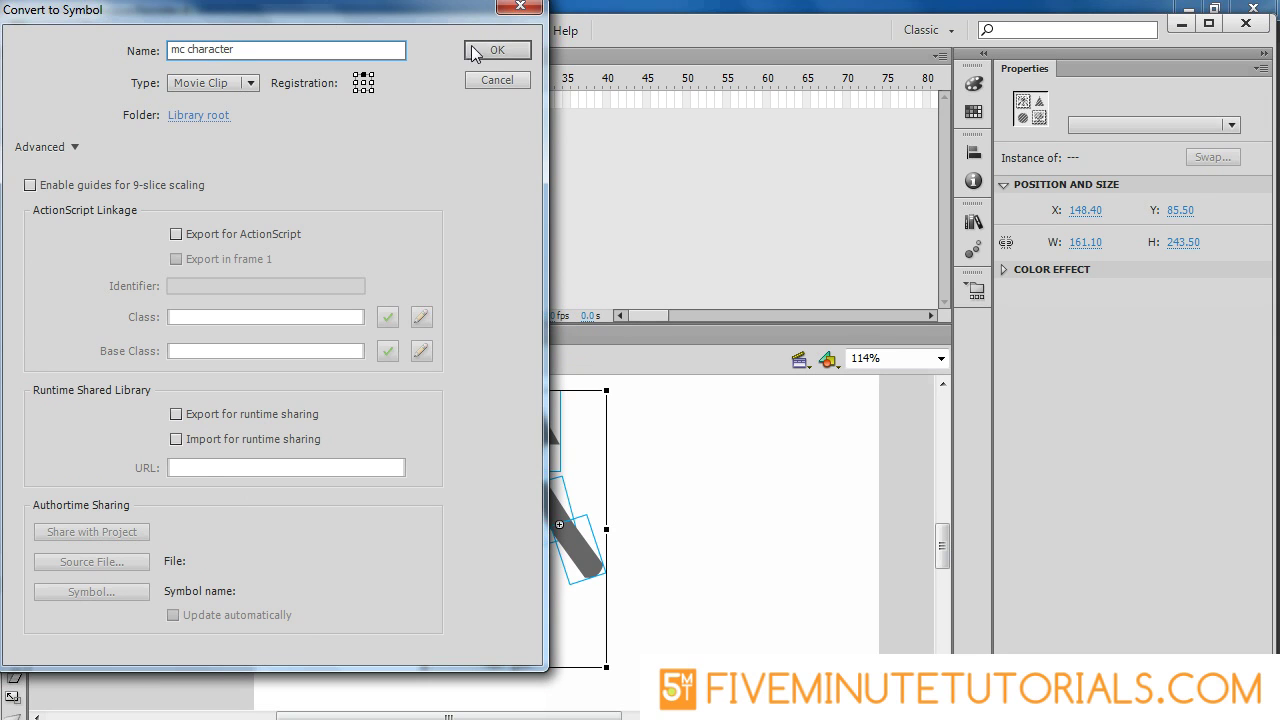
click(480, 50)
click(541, 494)
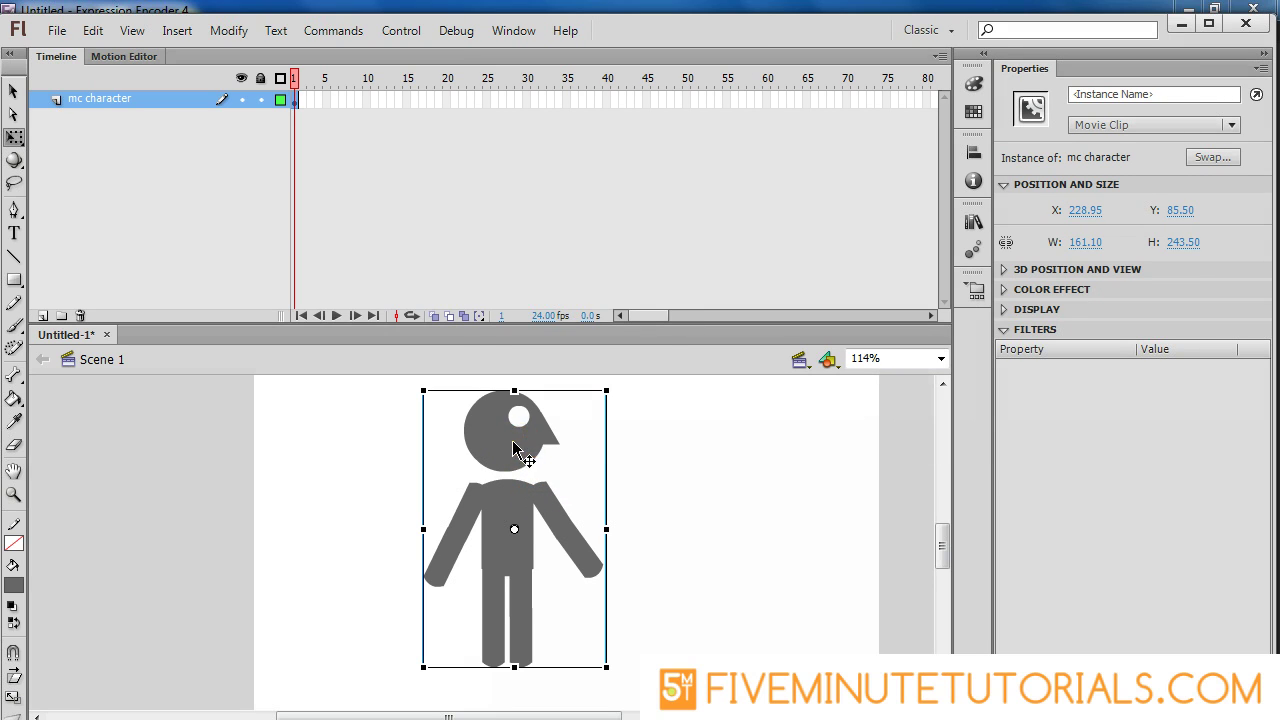
Inside 'mc character', Distribute to Layers so each body part gets its own layer, then return to Scene 1
double_click(520, 463)
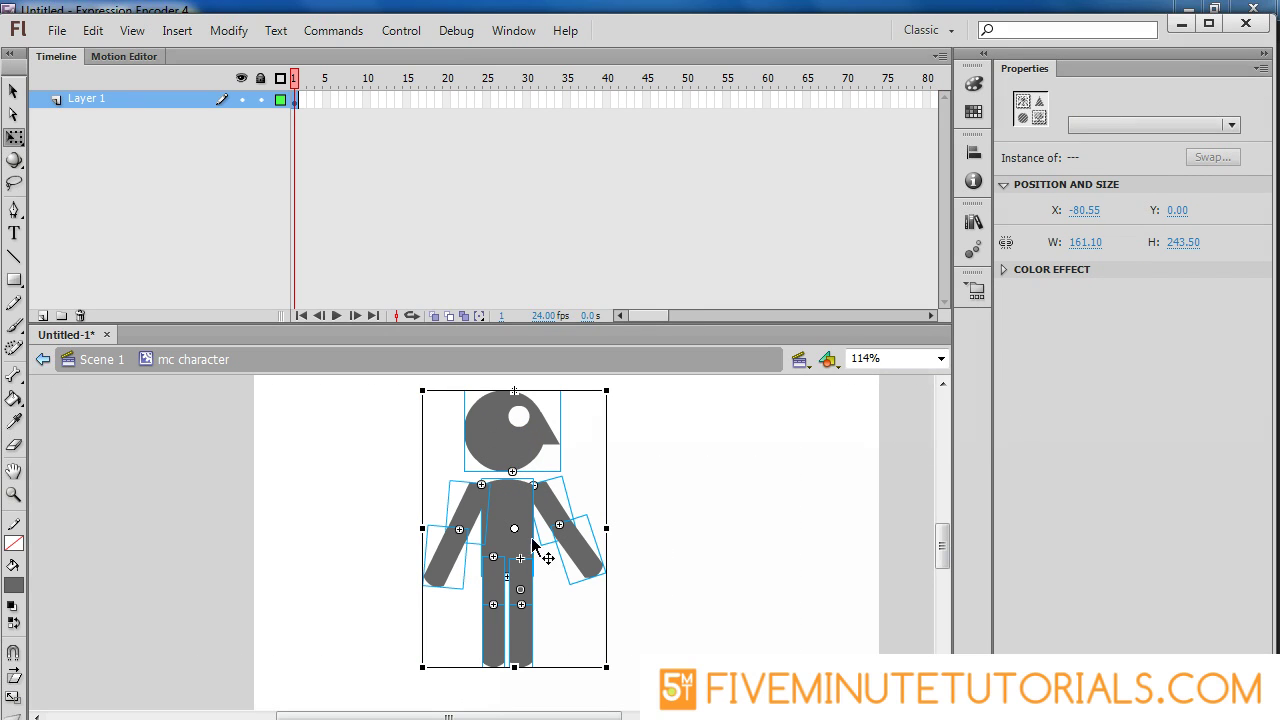
right_click(503, 503)
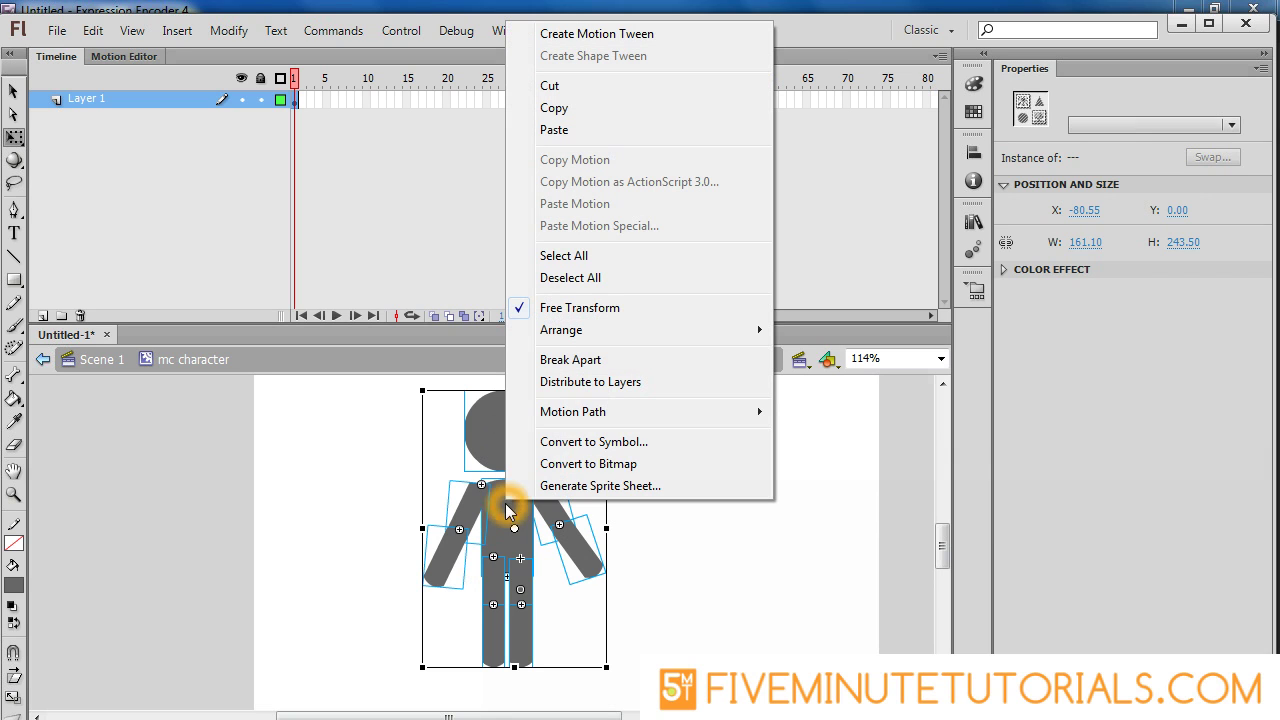
click(585, 382)
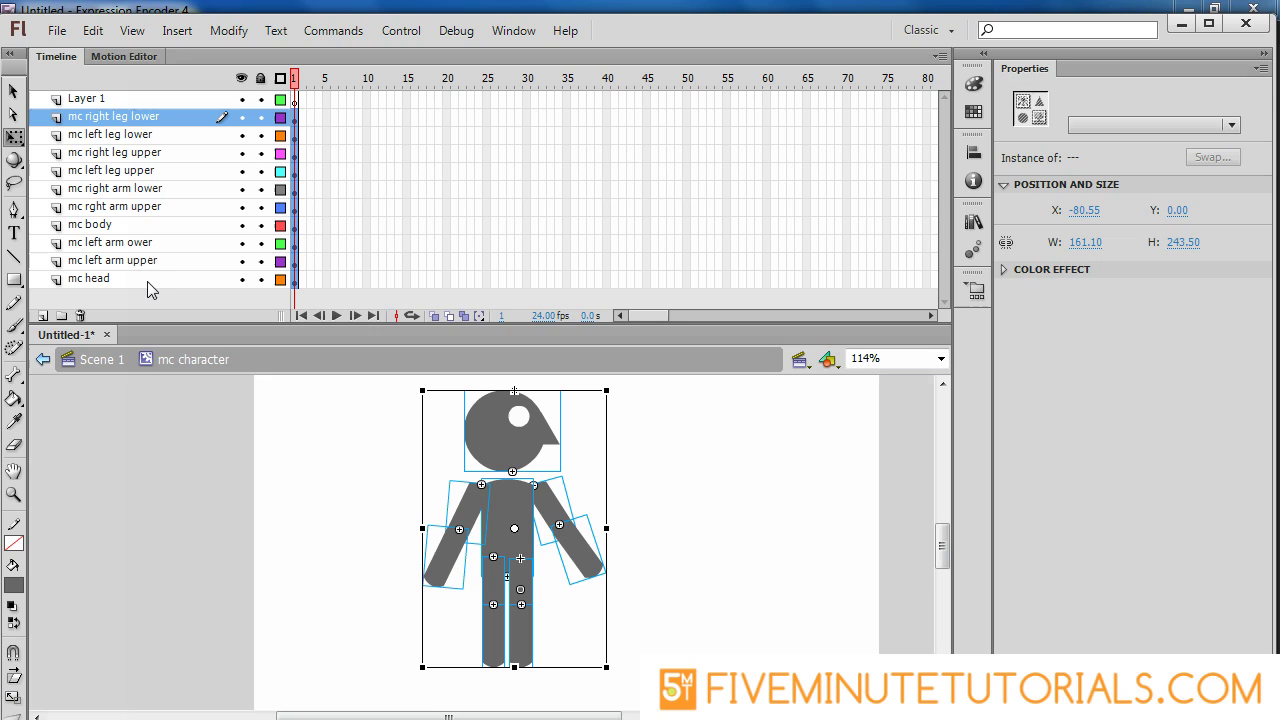
double_click(329, 477)
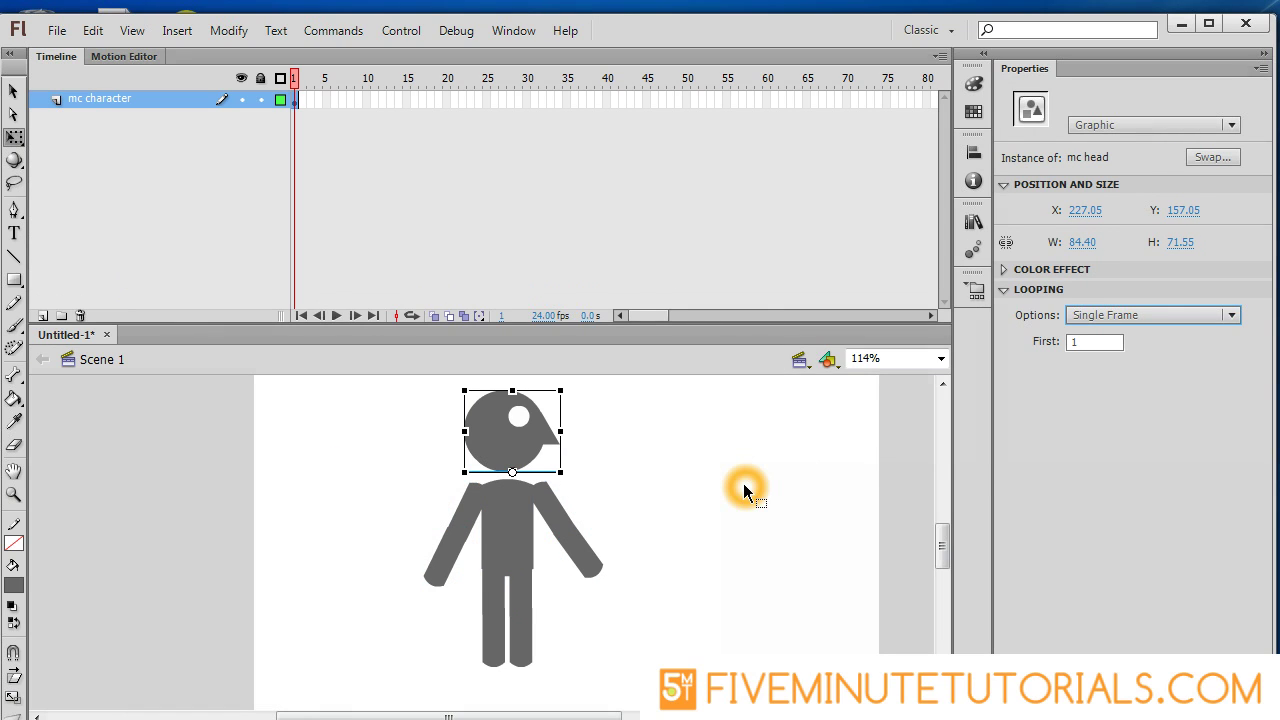